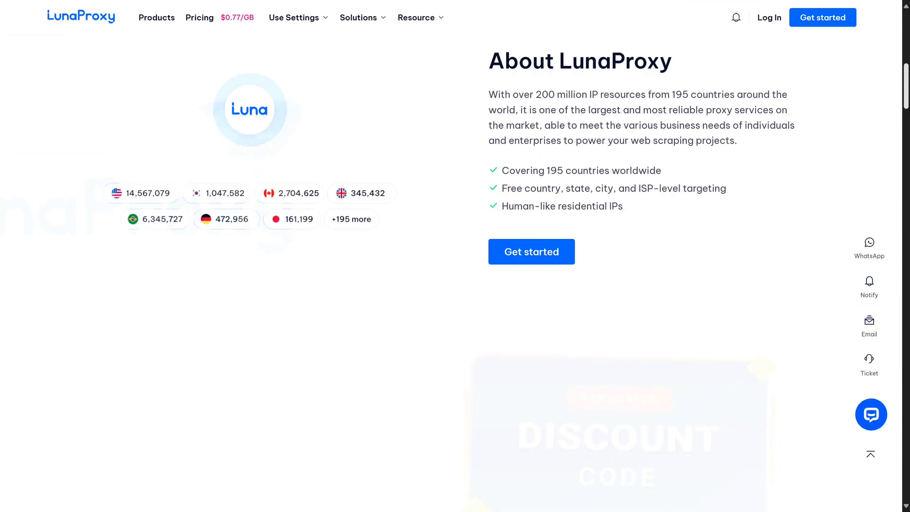
# - Scroll down through the About LunaProxy section of the site
pyautogui.scroll(-20, 455, 256)
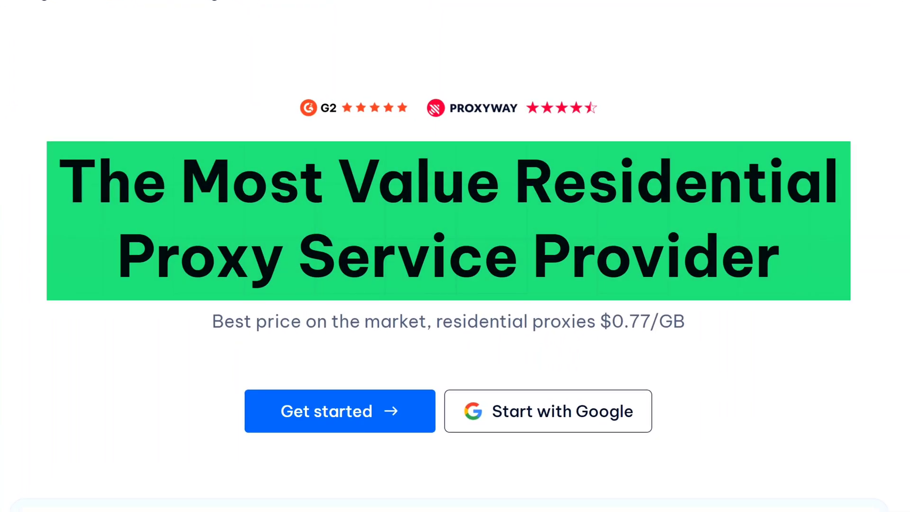
pyautogui.scroll(-5, 780, 196)
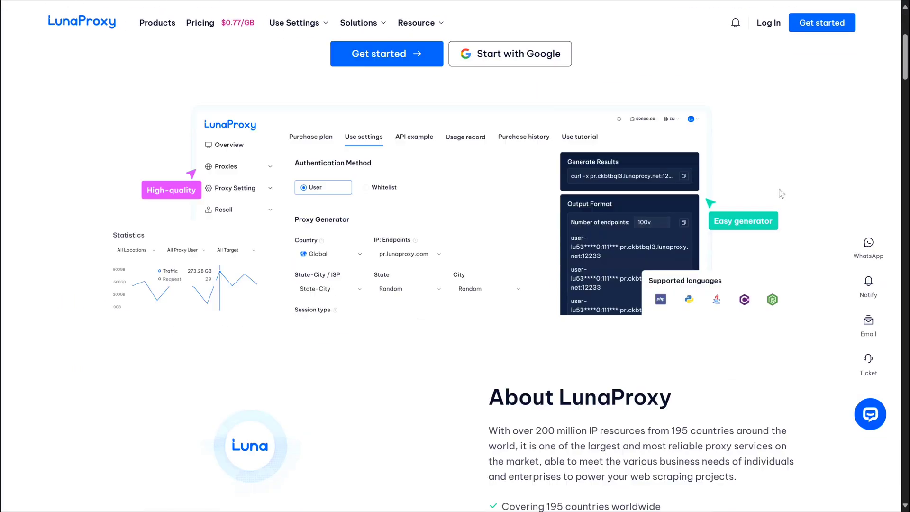
pyautogui.scroll(-5, 780, 195)
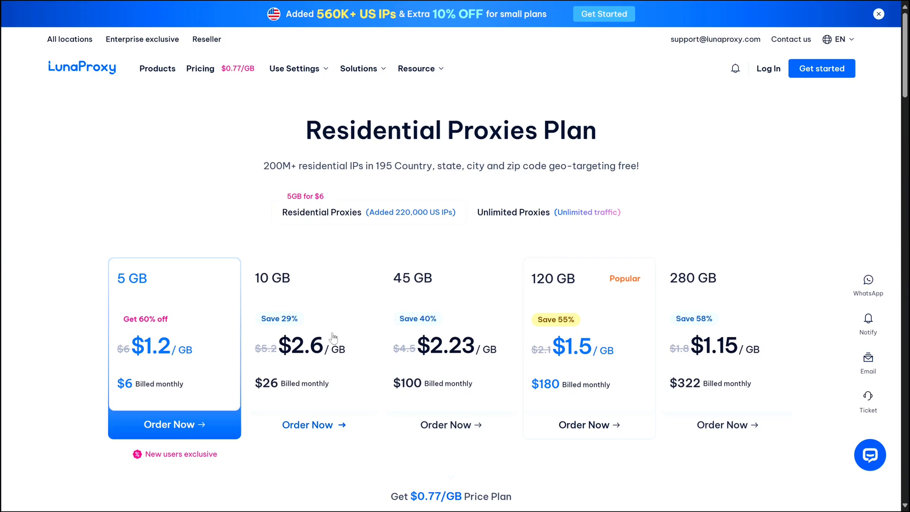
# - Scroll down through the pricing plans and back up to the top
pyautogui.scroll(-4, 339, 332)
pyautogui.scroll(-2, 339, 332)
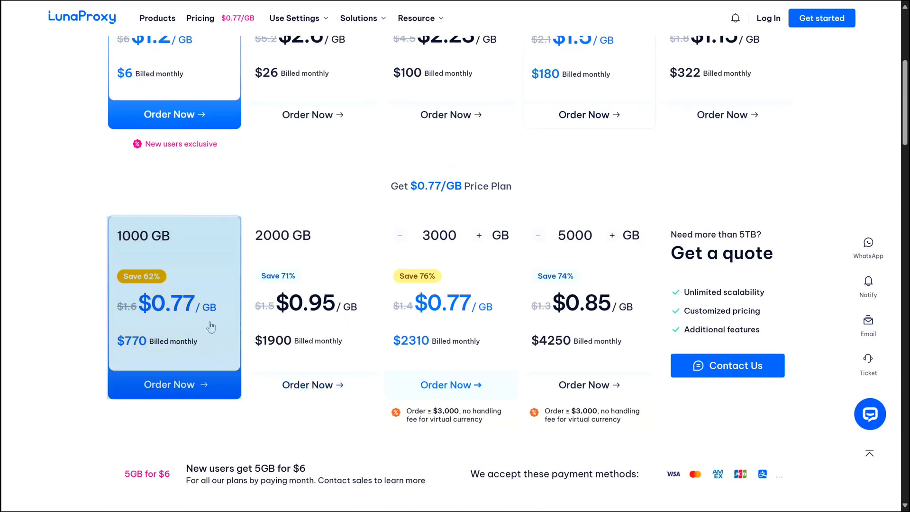
pyautogui.scroll(6, 211, 327)
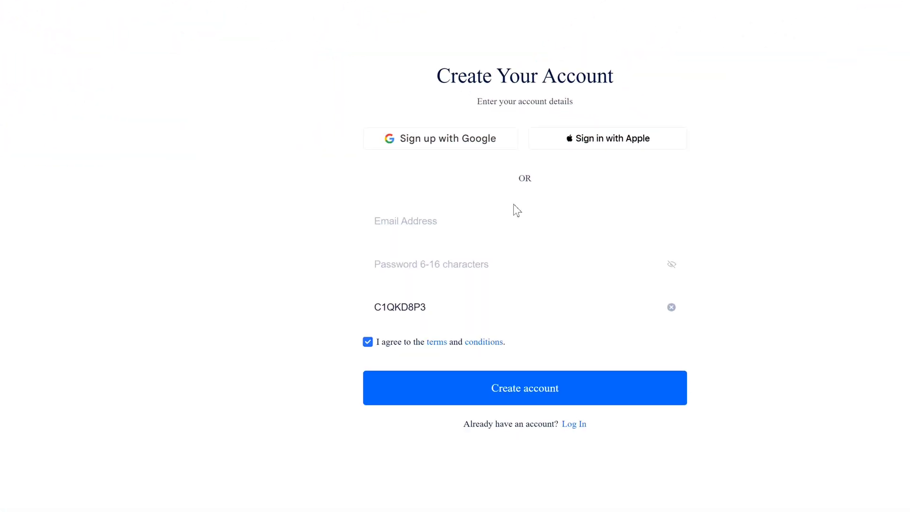
# - Sign up using the autofilled e-mail and the browser's suggested strong password
pyautogui.click(374, 228)
pyautogui.click(315, 300)
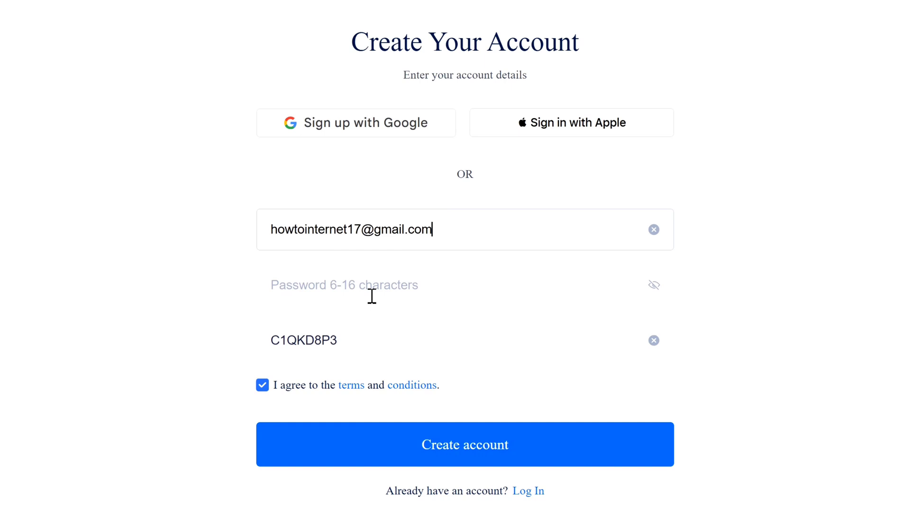
pyautogui.click(347, 276)
pyautogui.click(357, 347)
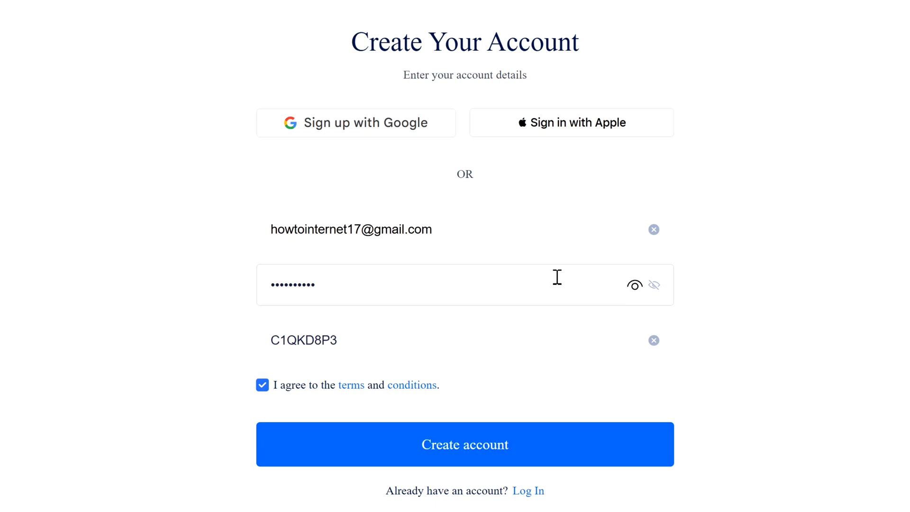
pyautogui.click(454, 456)
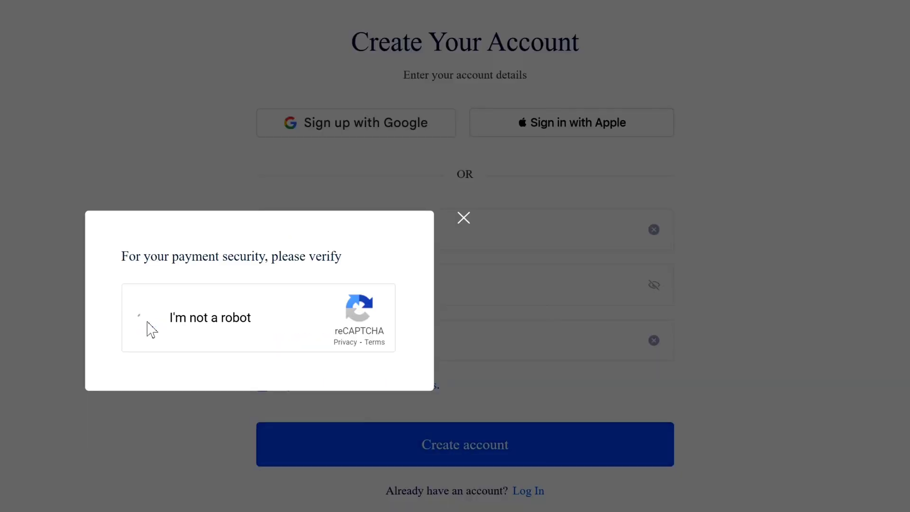
pyautogui.click(147, 319)
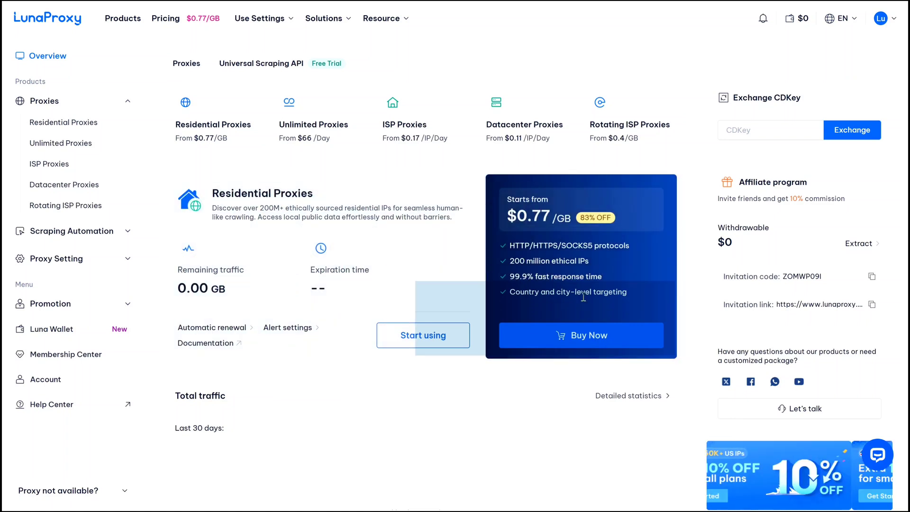
# - Choose Buy Now on the Residential Proxies card
pyautogui.click(583, 337)
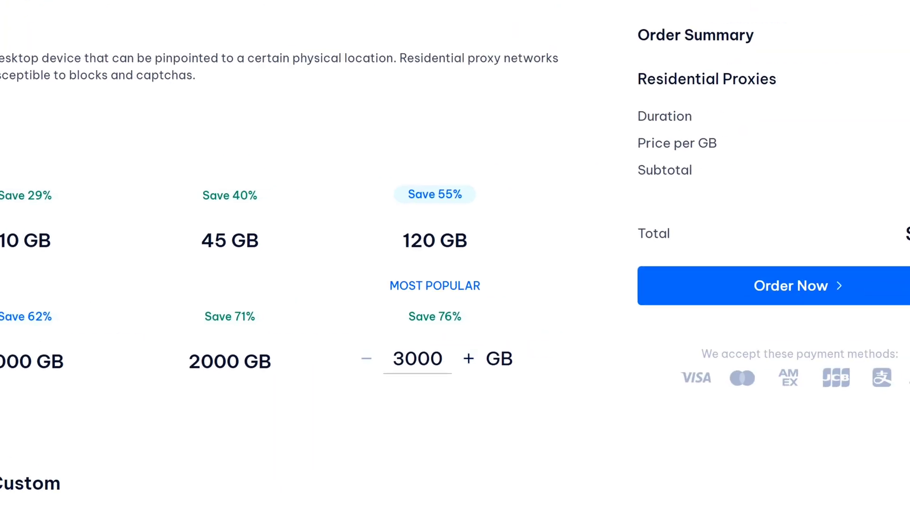
# - Proceed to checkout for the 5 GB plan to bring up the subscription payment panel
pyautogui.click(690, 285)
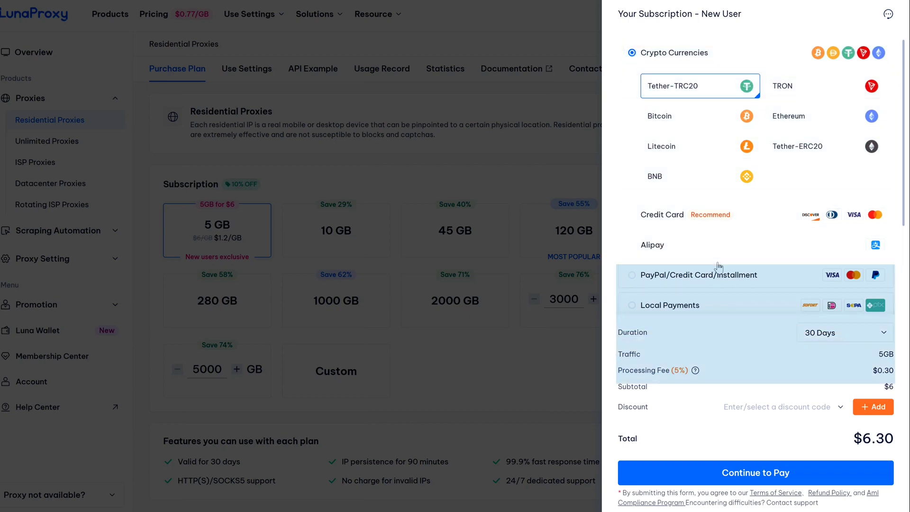
pyautogui.click(719, 265)
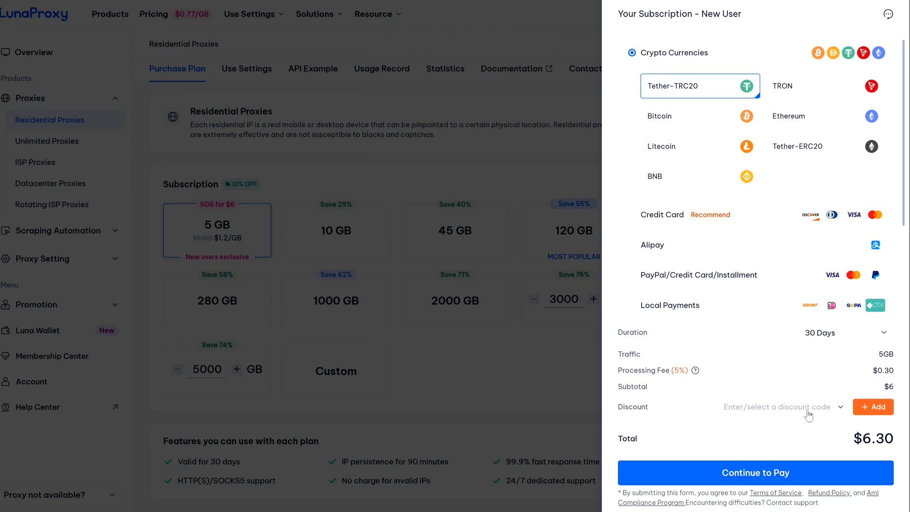
# - Close the checkout and check out the 10 GB plan instead
pyautogui.click(515, 359)
pyautogui.click(357, 247)
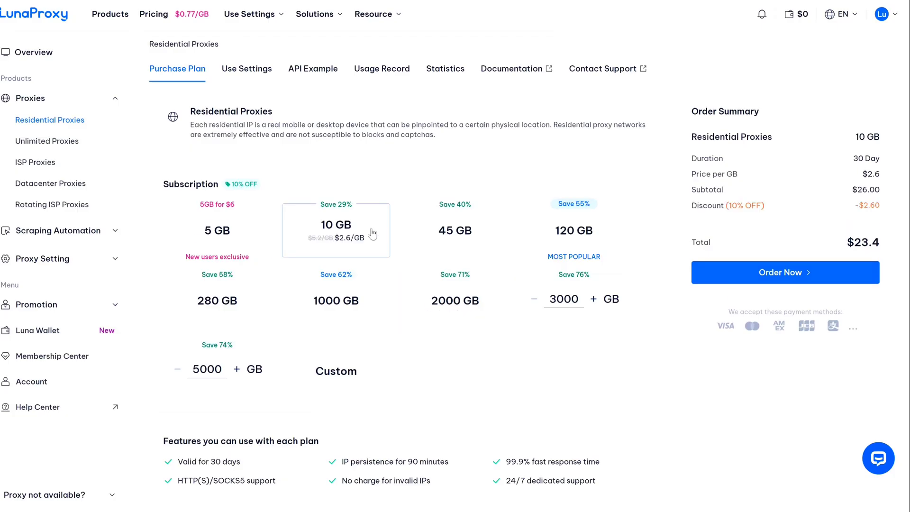
pyautogui.click(779, 273)
# - Apply the 10% Activity Discount and paste in a coupon code
pyautogui.click(824, 391)
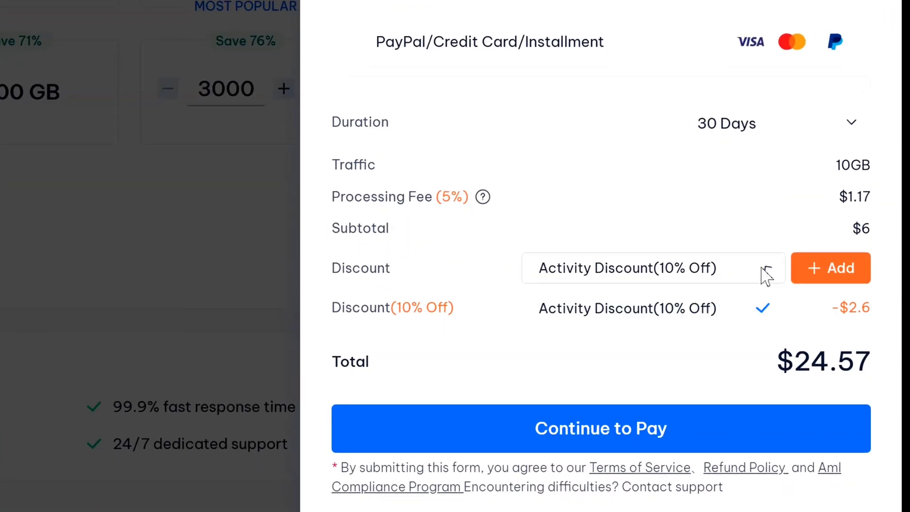
pyautogui.click(696, 306)
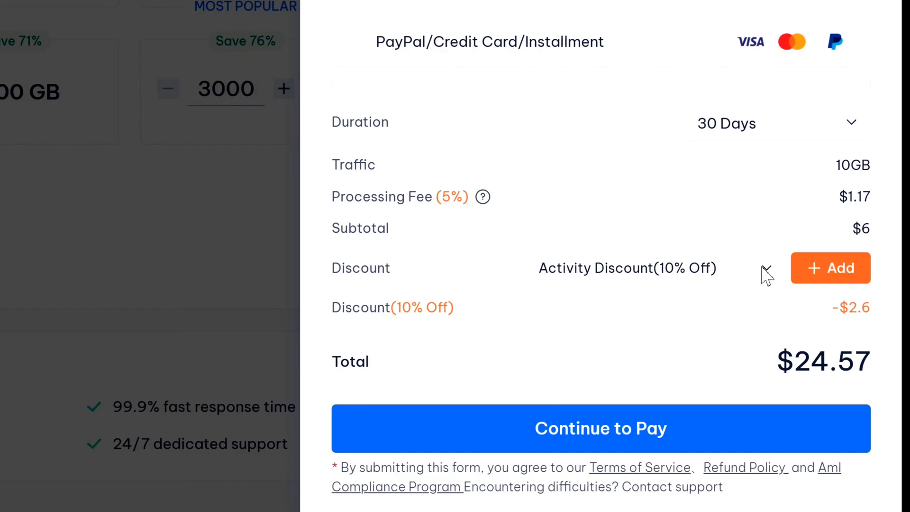
pyautogui.click(846, 263)
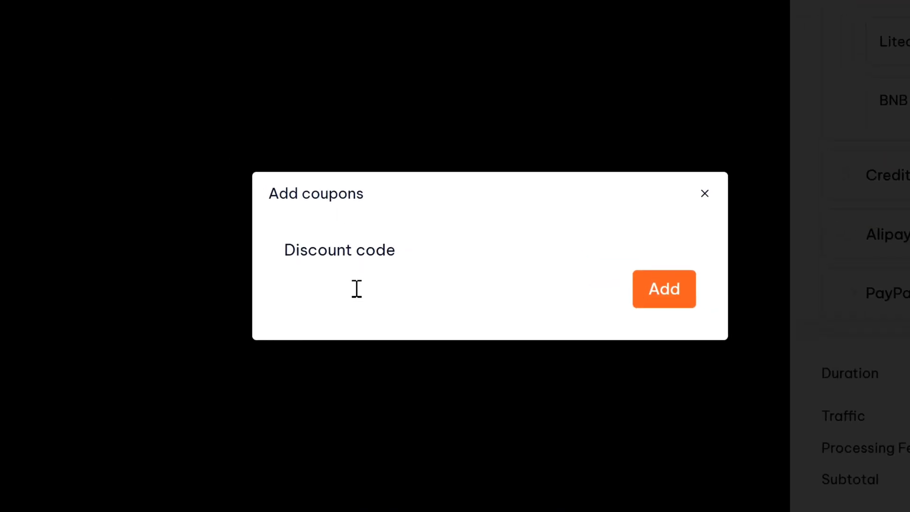
pyautogui.click(356, 288)
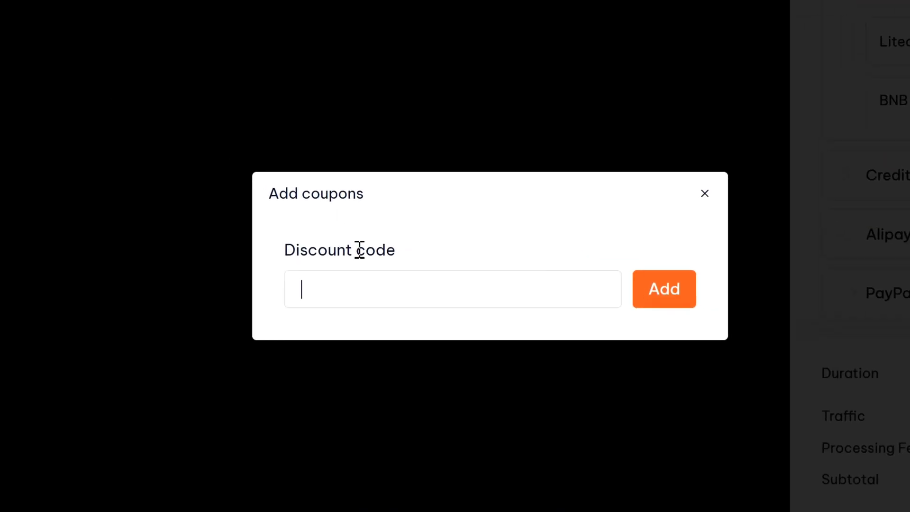
pyautogui.write('InternetTutorials')
pyautogui.click(673, 291)
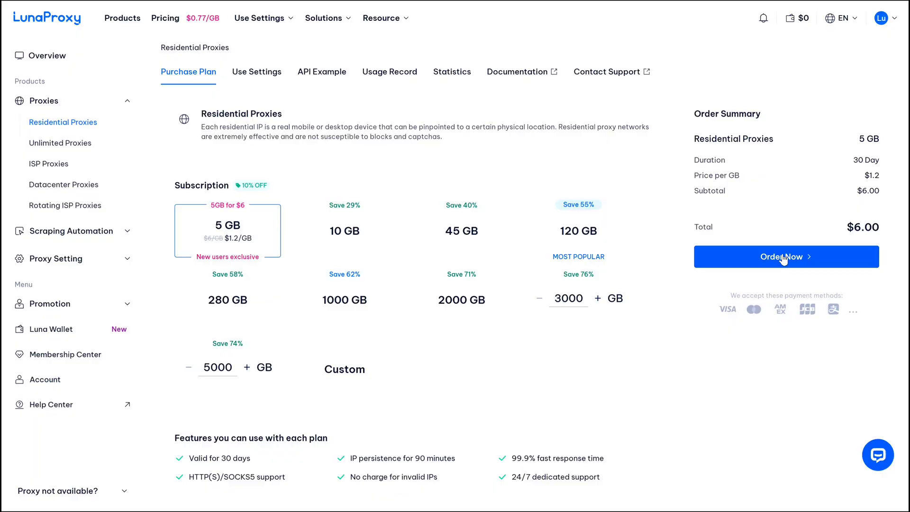
# - Check out the 5 GB plan by credit card, trying 60 days before settling on 30 days
pyautogui.click(783, 259)
pyautogui.click(665, 215)
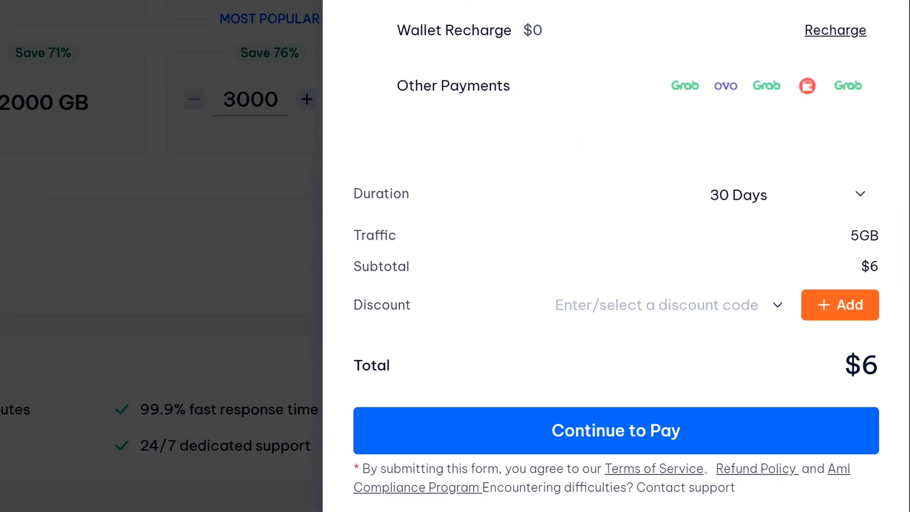
pyautogui.click(799, 166)
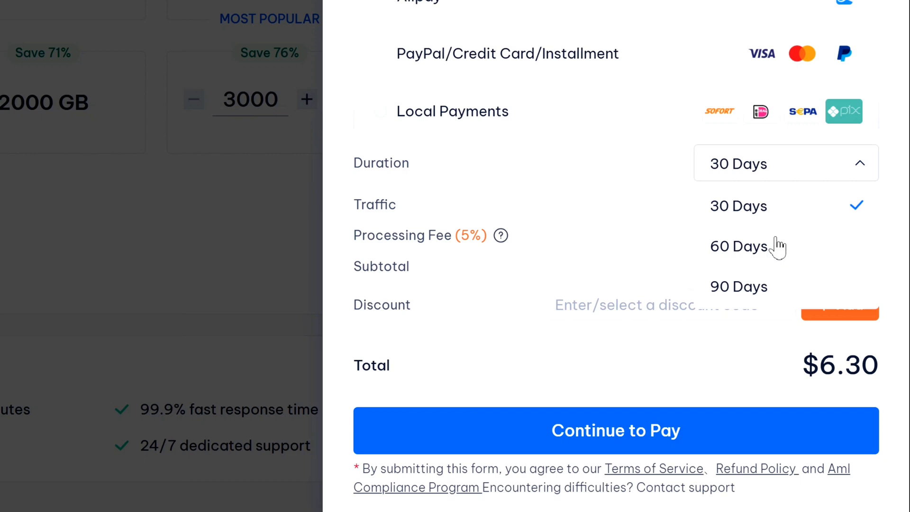
pyautogui.click(777, 246)
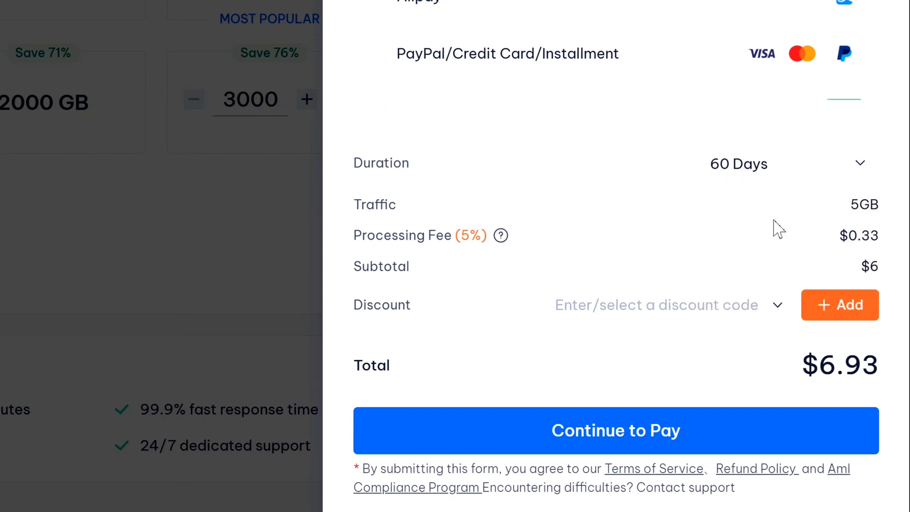
pyautogui.click(777, 169)
pyautogui.click(758, 204)
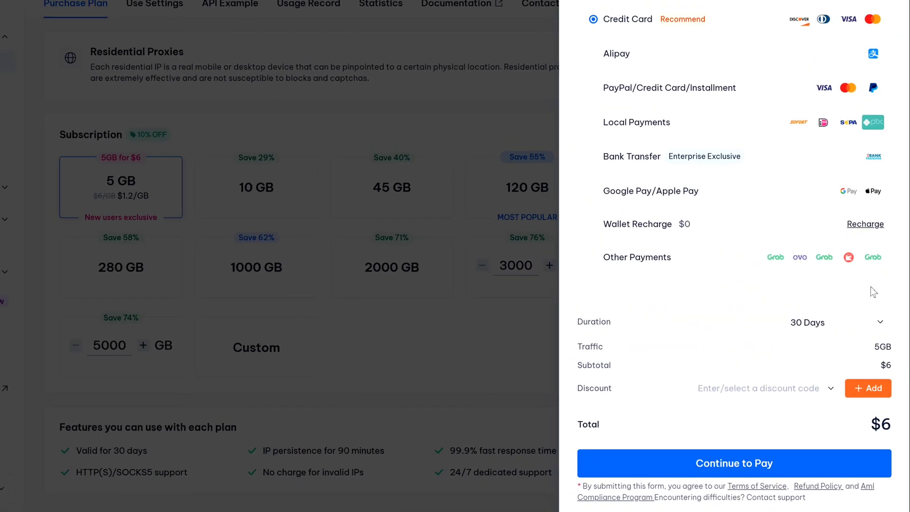
# - Continue to payment, start the card number, then highlight the Traffic: 5.00 GB balance line
pyautogui.click(733, 462)
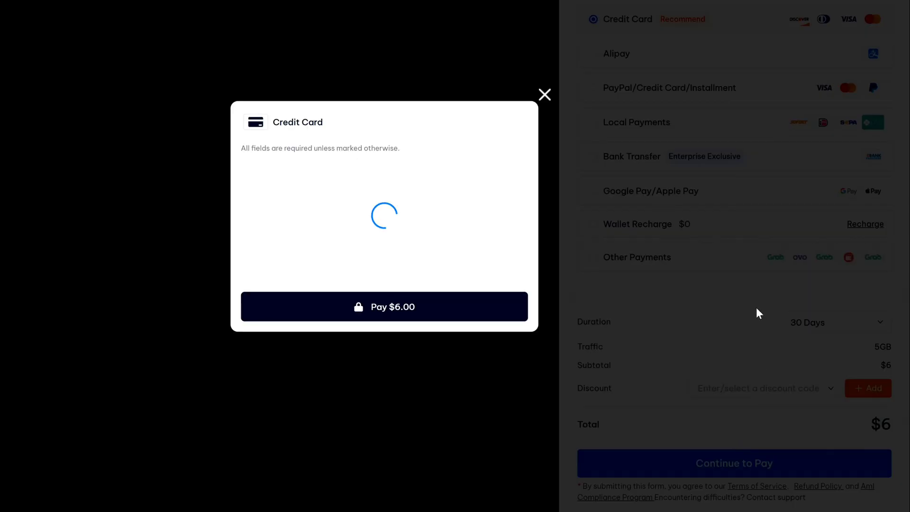
pyautogui.click(311, 172)
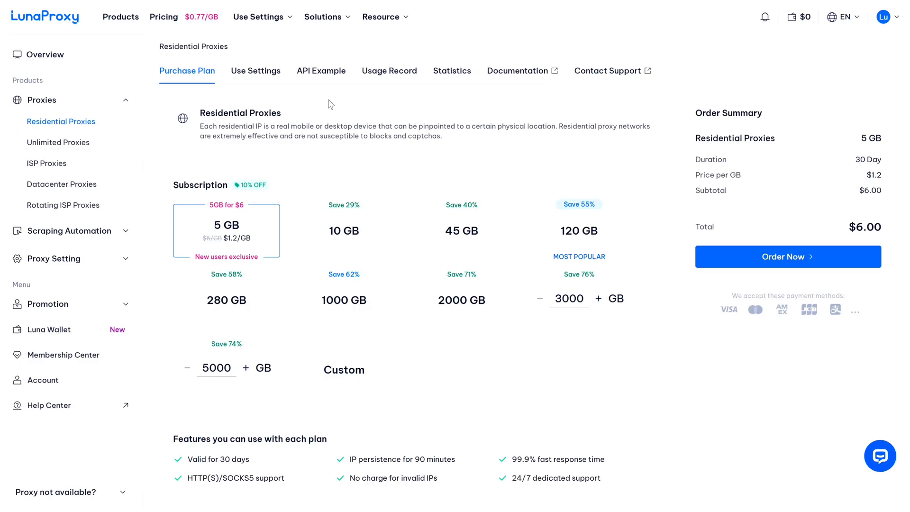
pyautogui.moveTo(28, 33)
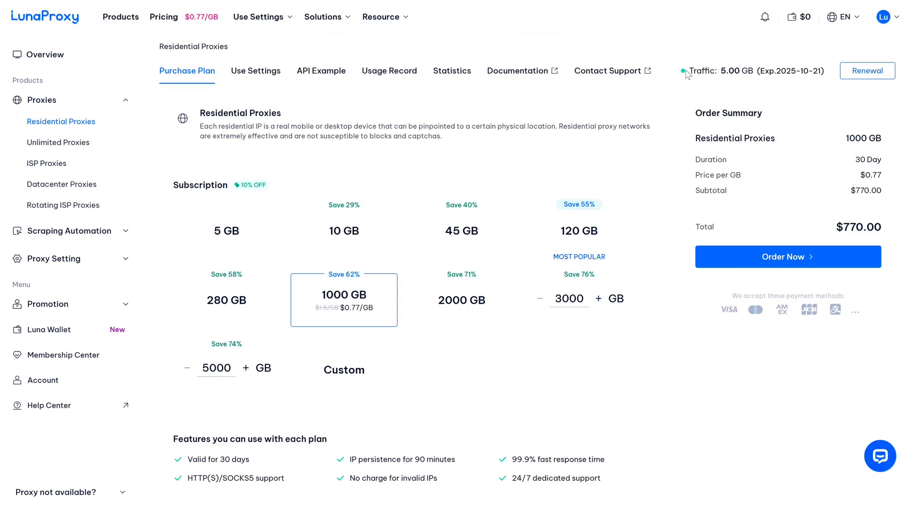
pyautogui.tripleClick(678, 71)
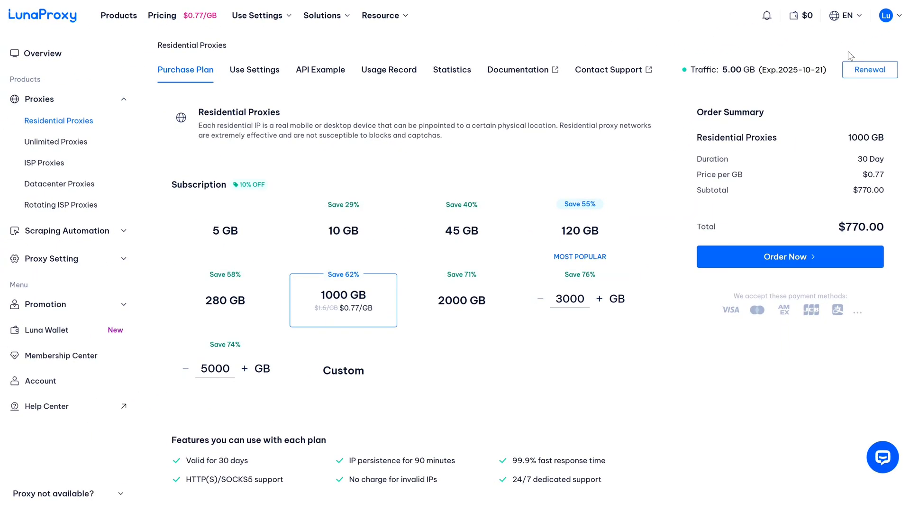
# - Open the residential proxy generator and set the country to Australia
pyautogui.click(320, 69)
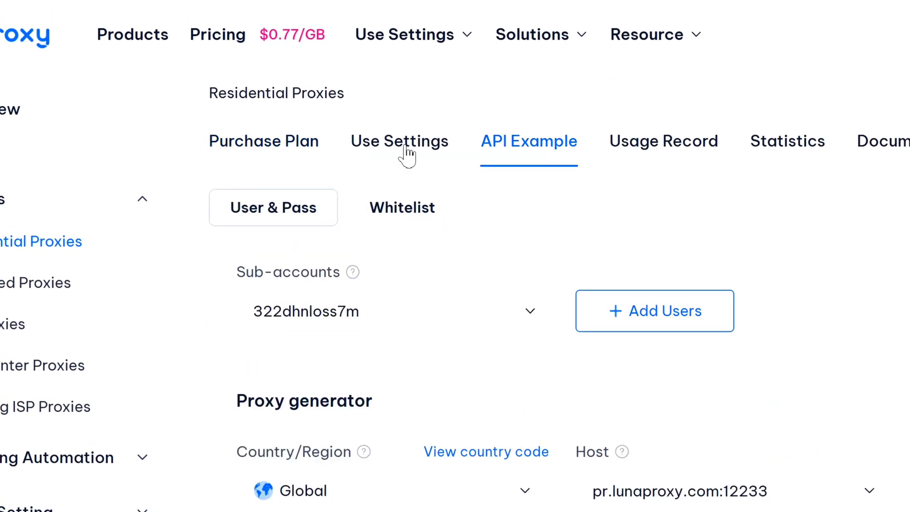
pyautogui.click(259, 72)
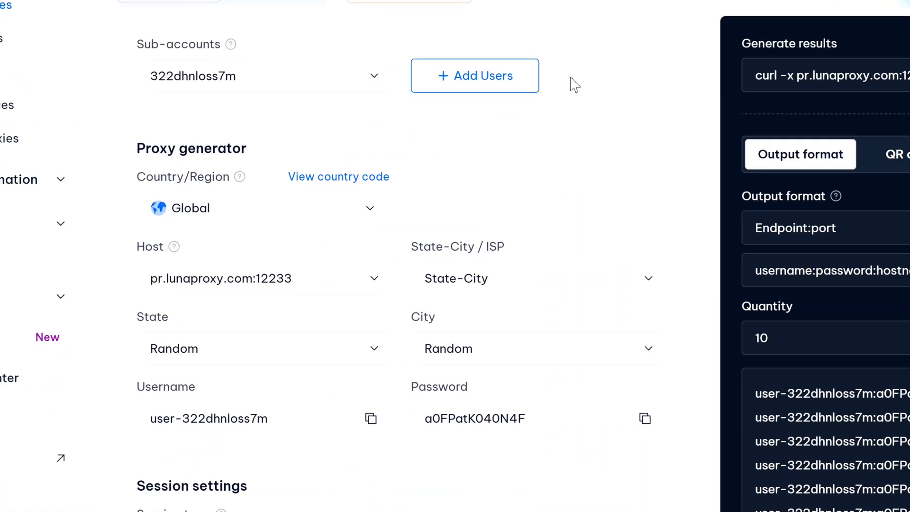
pyautogui.click(358, 207)
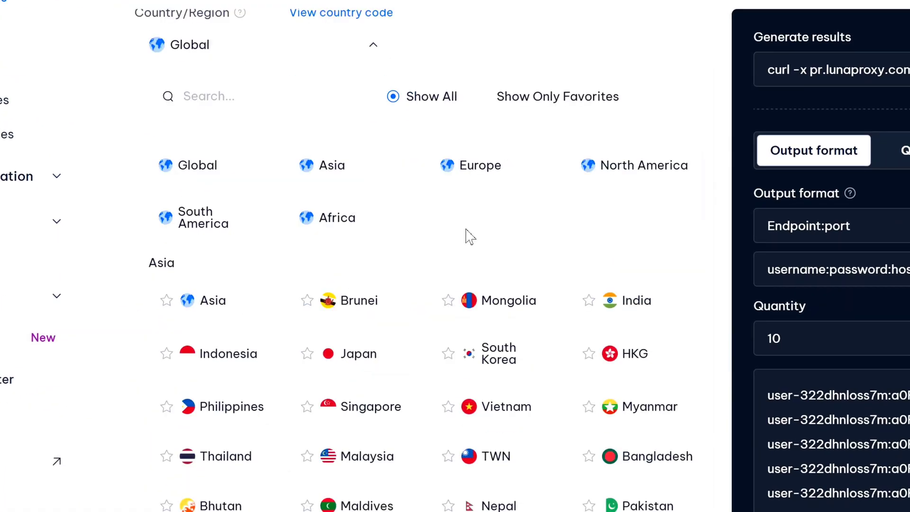
pyautogui.scroll(-4, 464, 237)
pyautogui.scroll(-15, 457, 233)
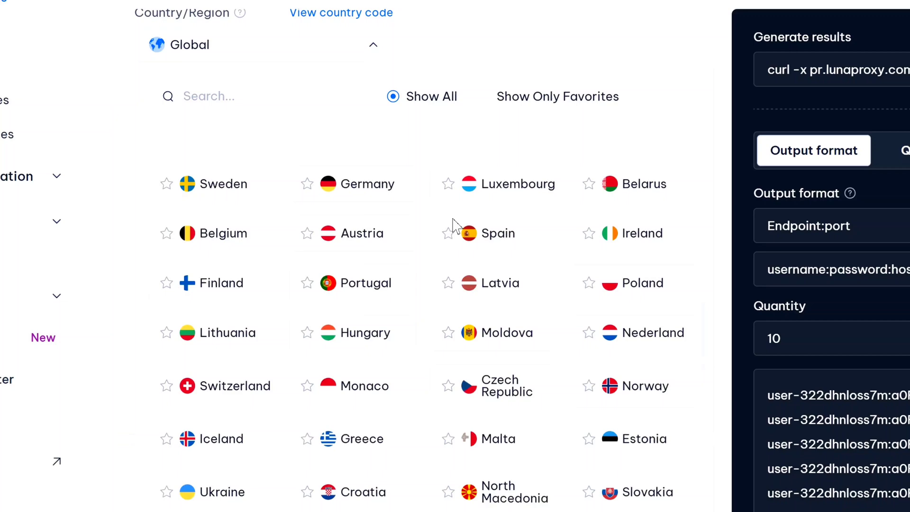
pyautogui.scroll(-3, 455, 226)
pyautogui.click(255, 95)
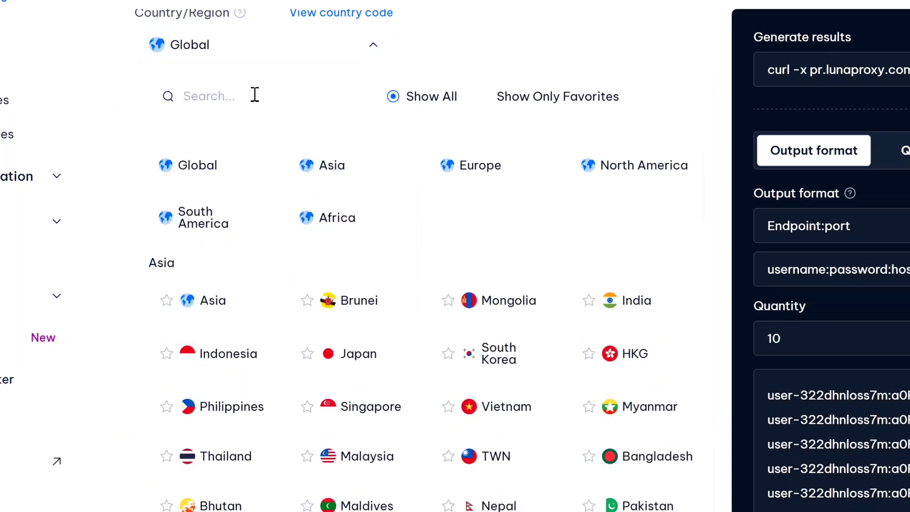
pyautogui.write('aust')
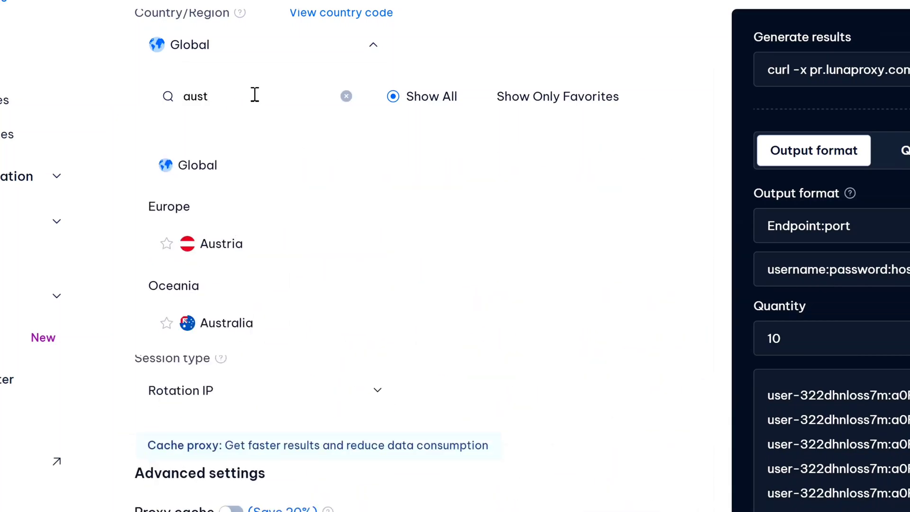
pyautogui.click(200, 339)
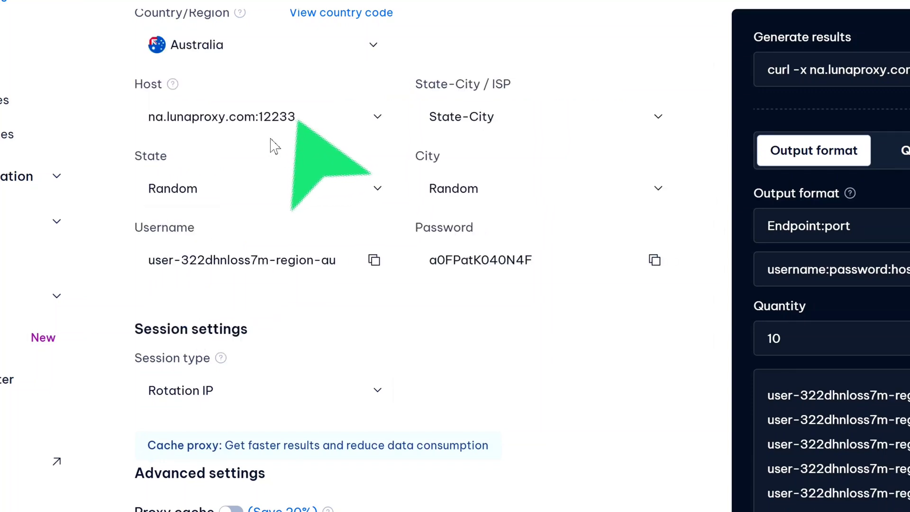
# - Set the proxy state to queensland and the city to brisbane
pyautogui.click(311, 197)
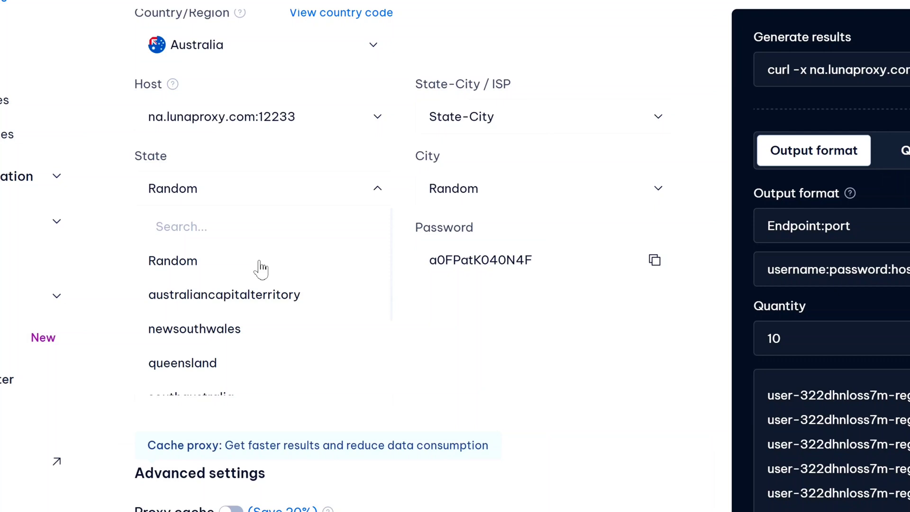
pyautogui.scroll(-3, 284, 271)
pyautogui.scroll(3, 246, 266)
pyautogui.scroll(-2, 236, 317)
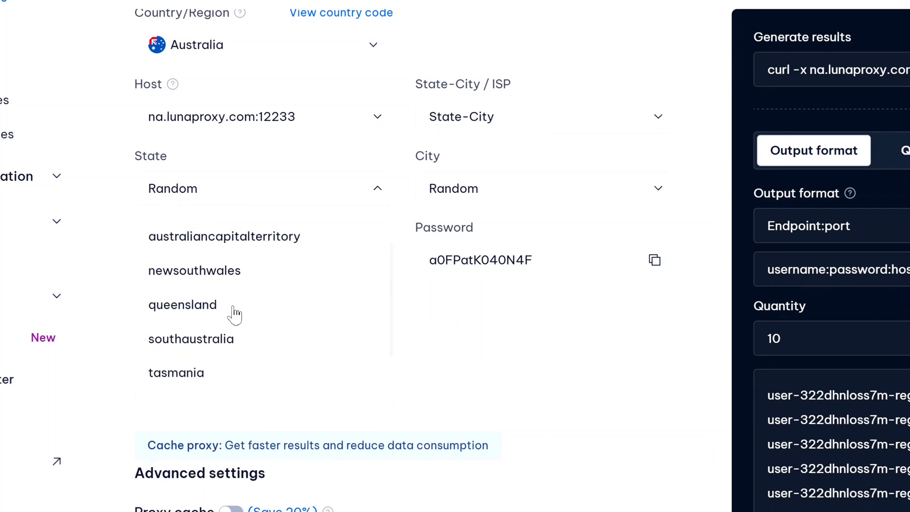
pyautogui.click(233, 308)
pyautogui.click(511, 183)
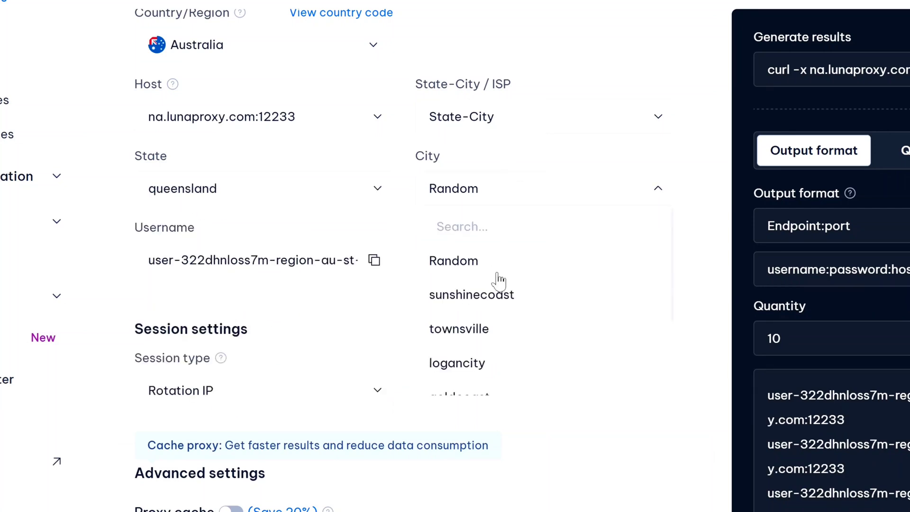
pyautogui.scroll(-3, 499, 281)
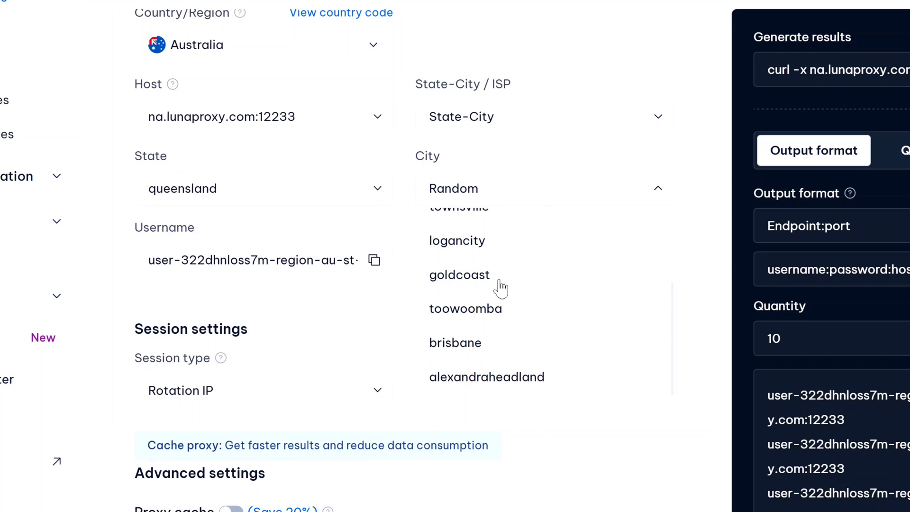
pyautogui.click(493, 342)
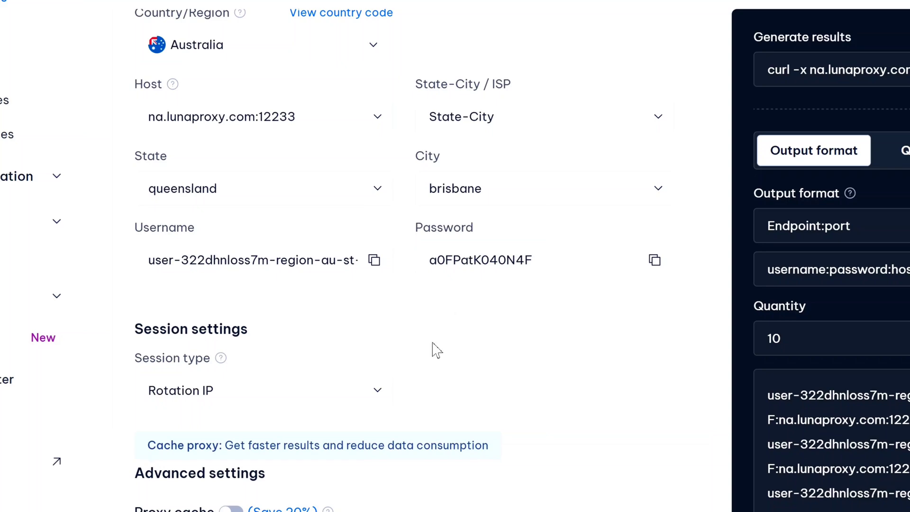
# - Keep rotating IP sessions, output in SOCKS5 format, and set the quantity to 20
pyautogui.click(372, 390)
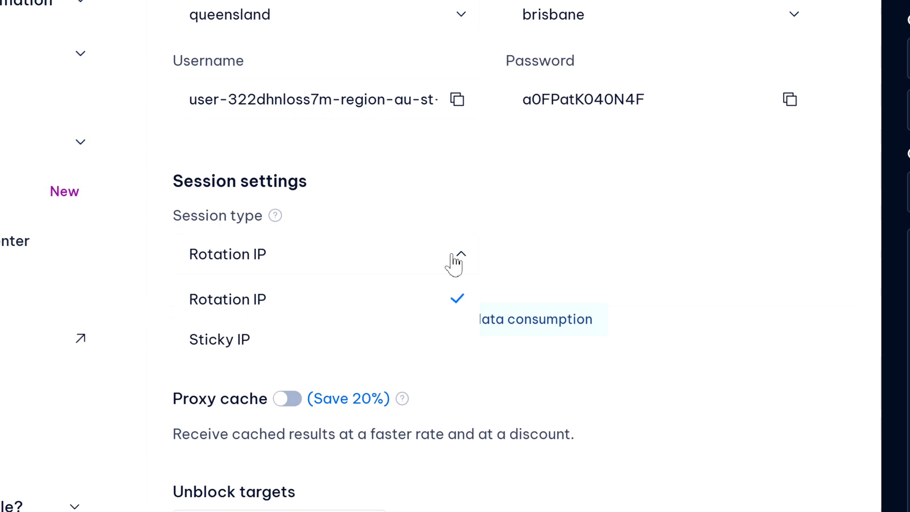
pyautogui.click(362, 308)
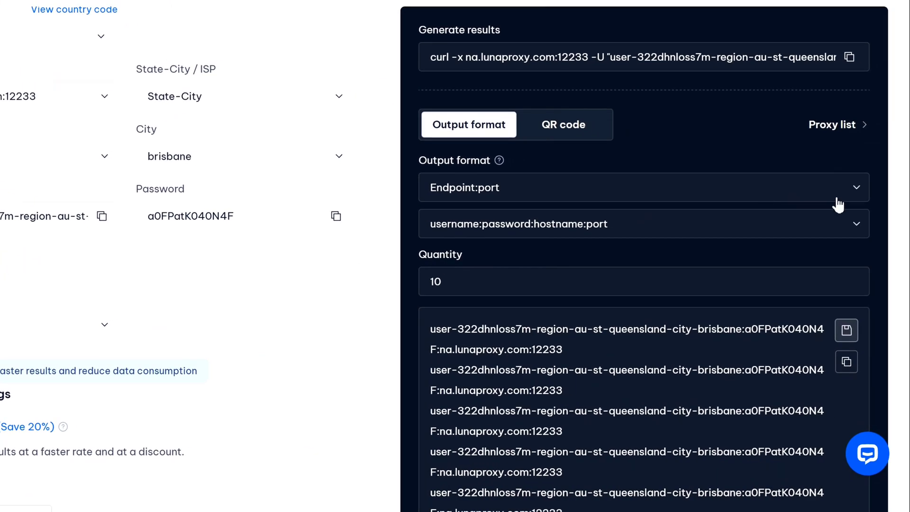
pyautogui.click(847, 193)
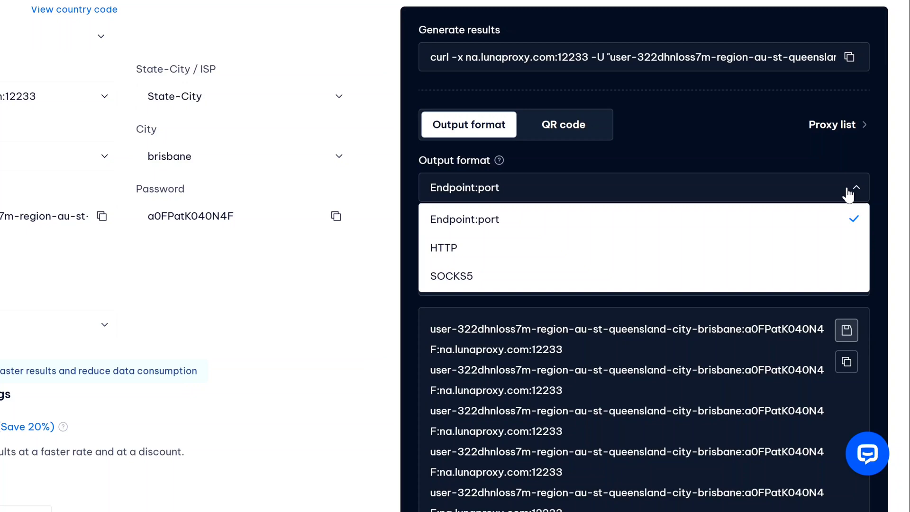
pyautogui.click(441, 252)
pyautogui.click(490, 273)
pyautogui.click(514, 249)
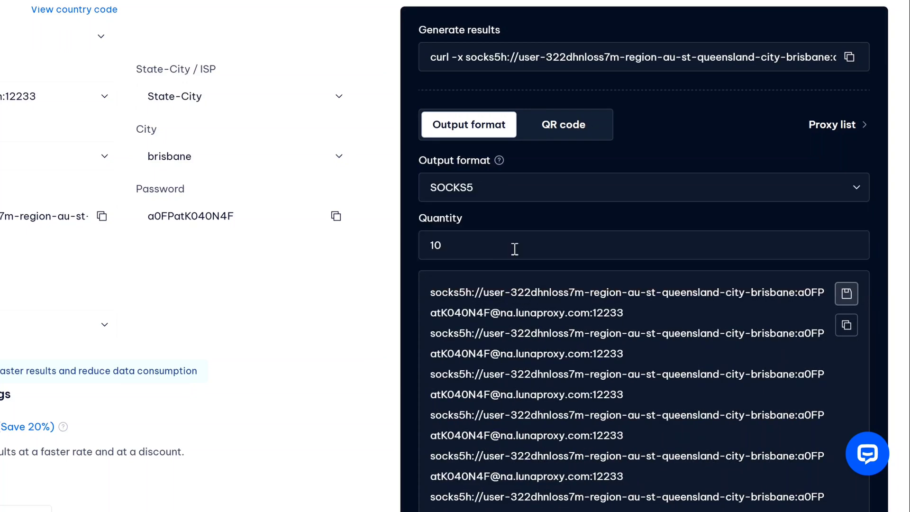
pyautogui.press('BackSpace')
pyautogui.press('BackSpace')
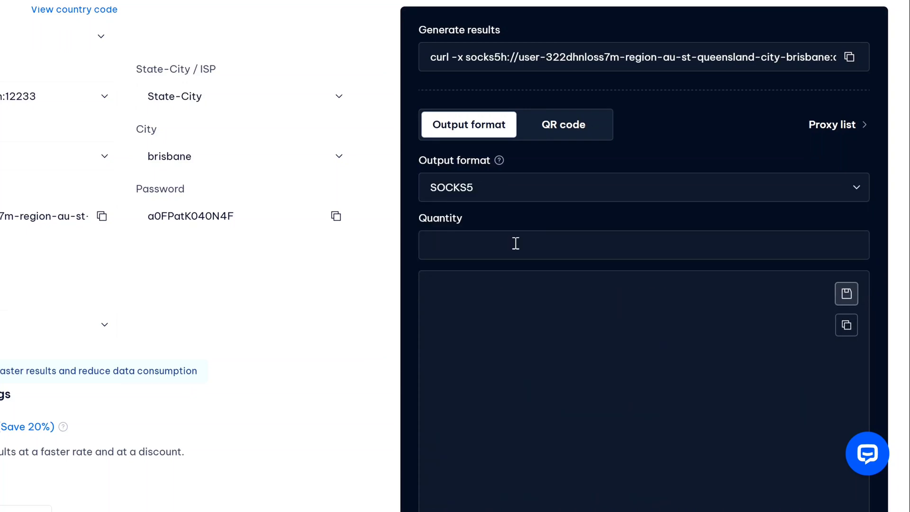
pyautogui.write('20')
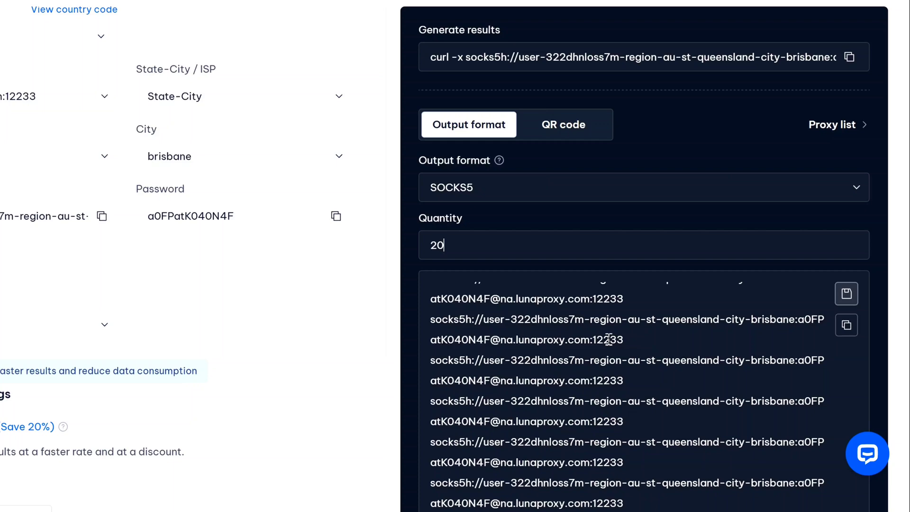
pyautogui.scroll(-1, 609, 341)
pyautogui.scroll(-3, 609, 338)
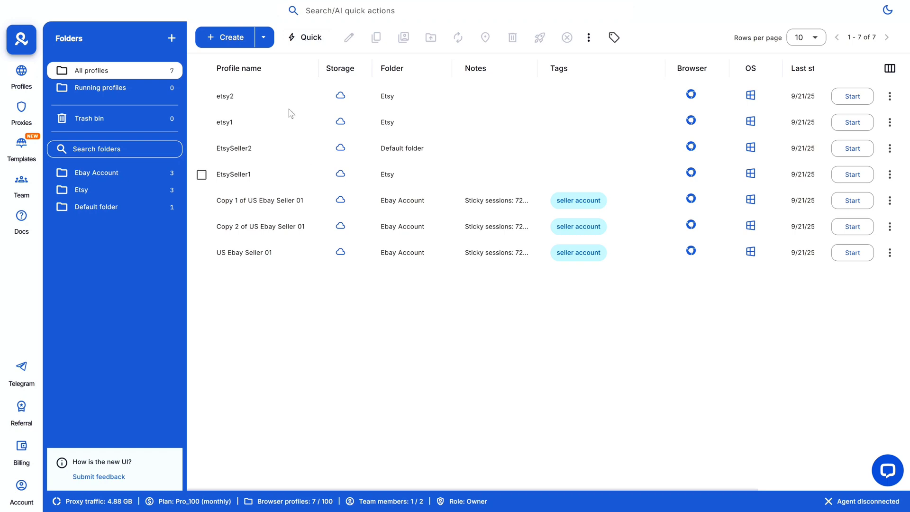
# - Create a profile, rename it 'US Amazon Ads Account 01', and choose Amazon pre-made cookies
pyautogui.click(238, 38)
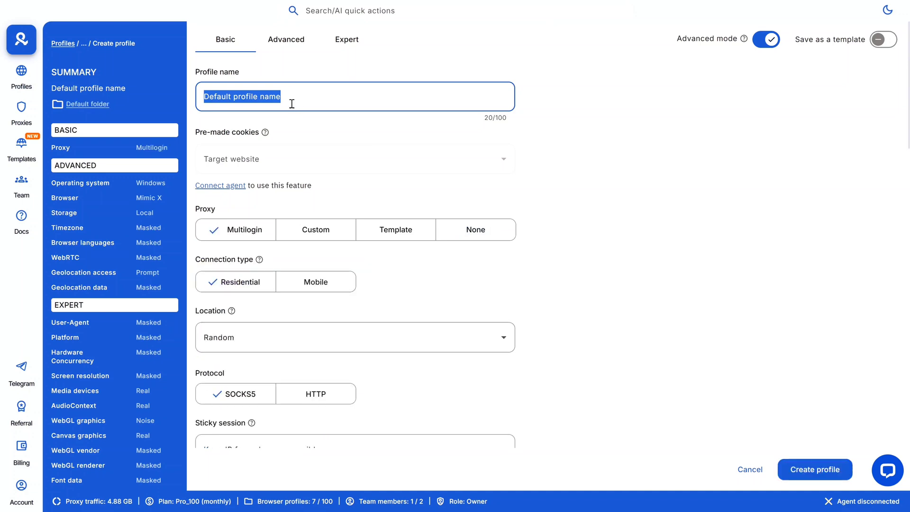
pyautogui.press('BackSpace')
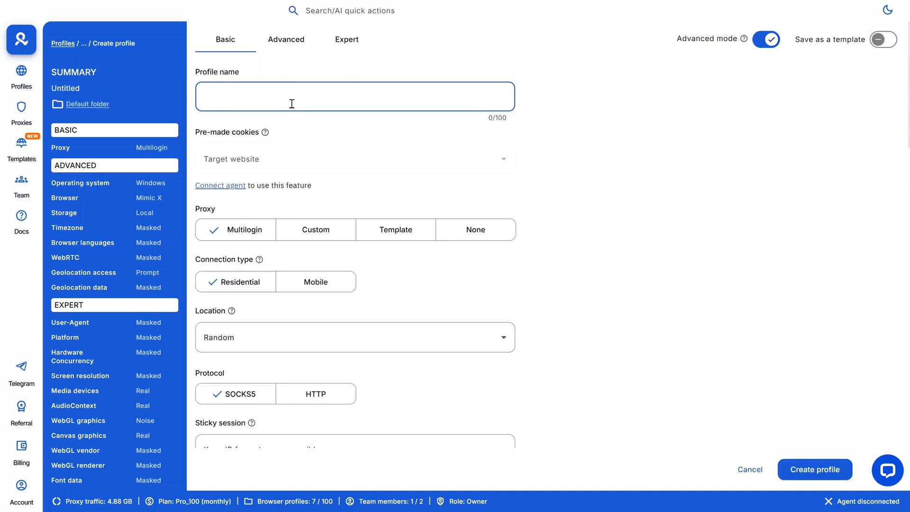
pyautogui.write('US Amazon Ads Account 01')
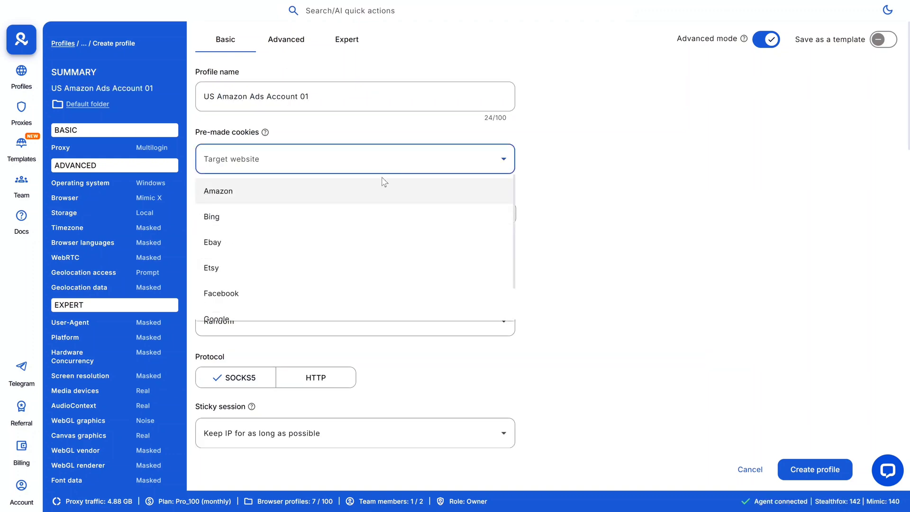
pyautogui.scroll(-1, 302, 195)
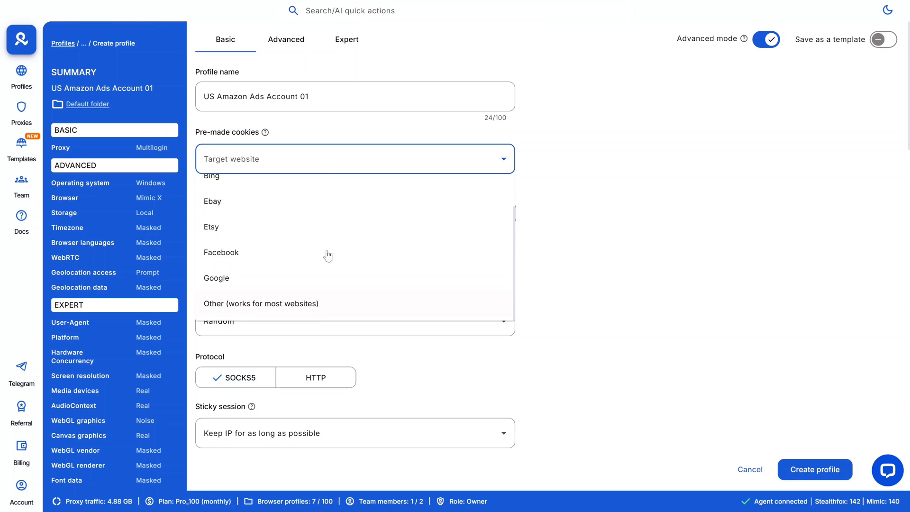
pyautogui.scroll(2, 327, 256)
pyautogui.click(319, 190)
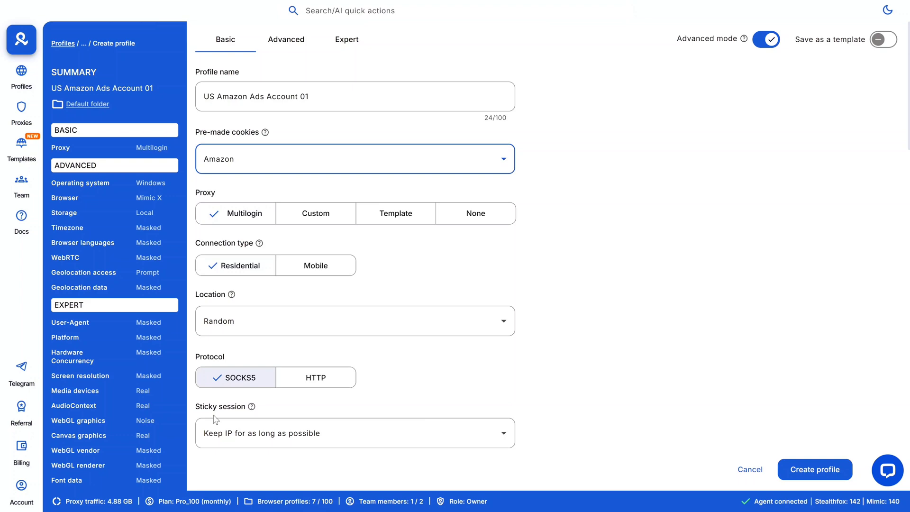
# - Switch the profile to a custom proxy using the SOCKS5 protocol
pyautogui.doubleClick(234, 193)
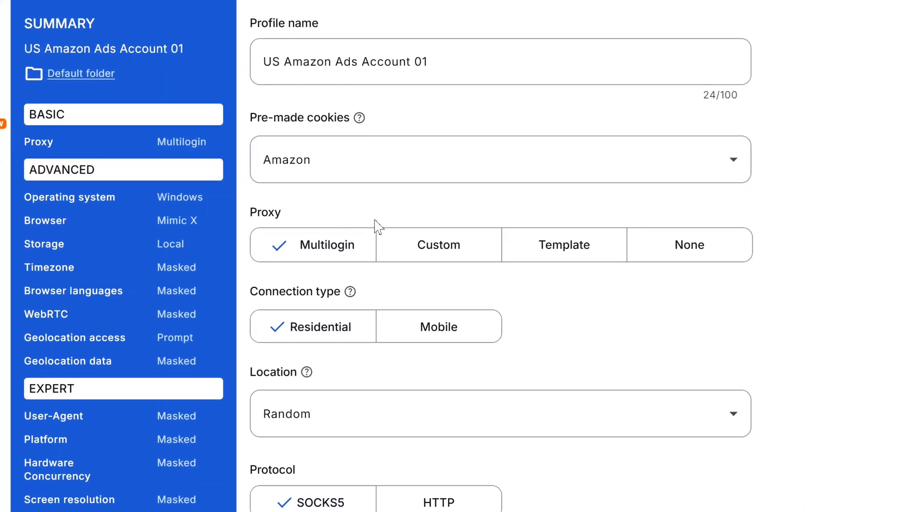
pyautogui.click(439, 253)
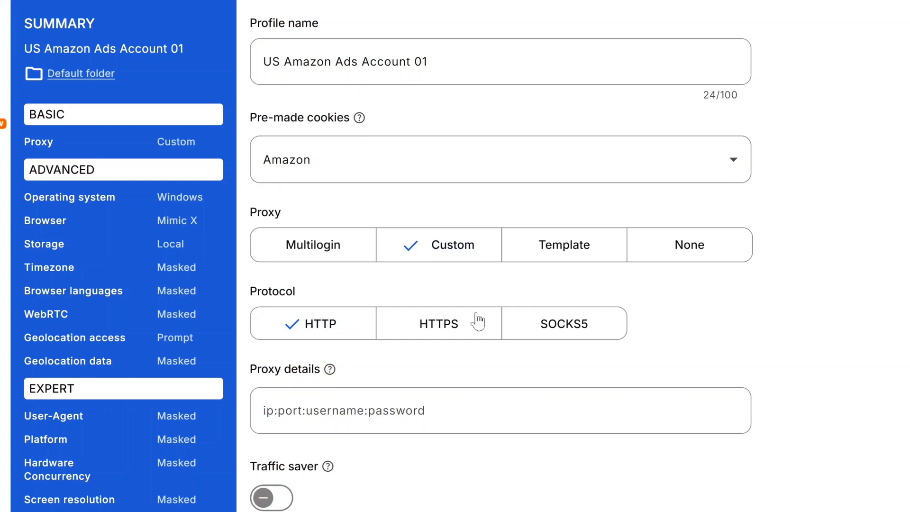
pyautogui.click(562, 331)
pyautogui.scroll(-2, 572, 335)
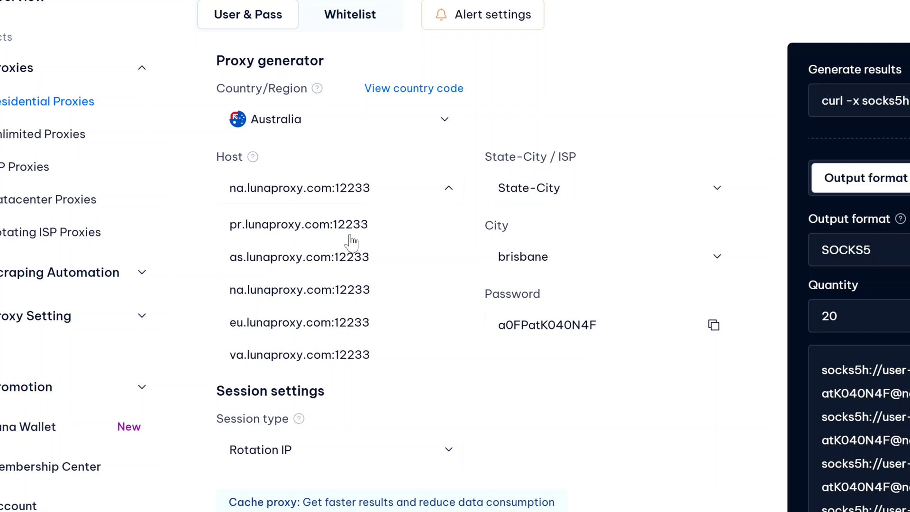
# - In LunaProxy, set the host to na.lunaproxy.com:12233 and copy that address
pyautogui.click(348, 226)
pyautogui.click(386, 196)
pyautogui.click(358, 294)
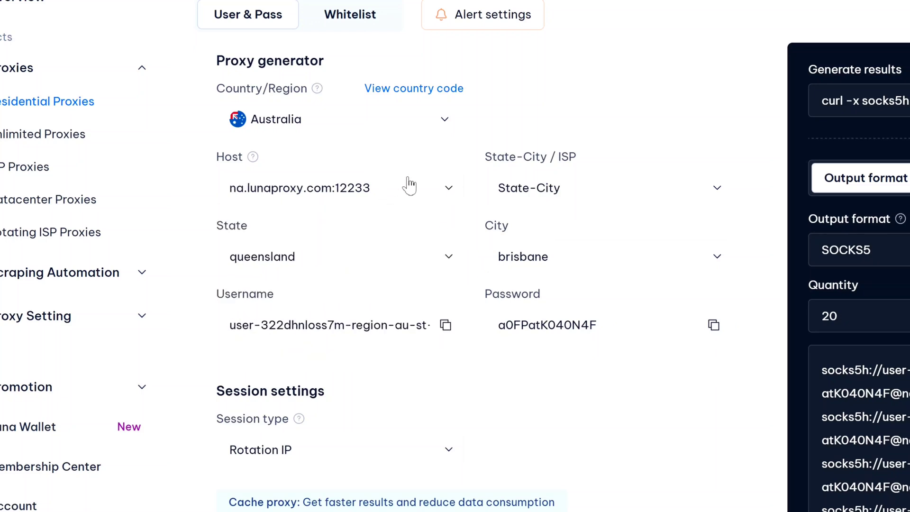
pyautogui.click(405, 188)
pyautogui.click(369, 225)
pyautogui.click(401, 197)
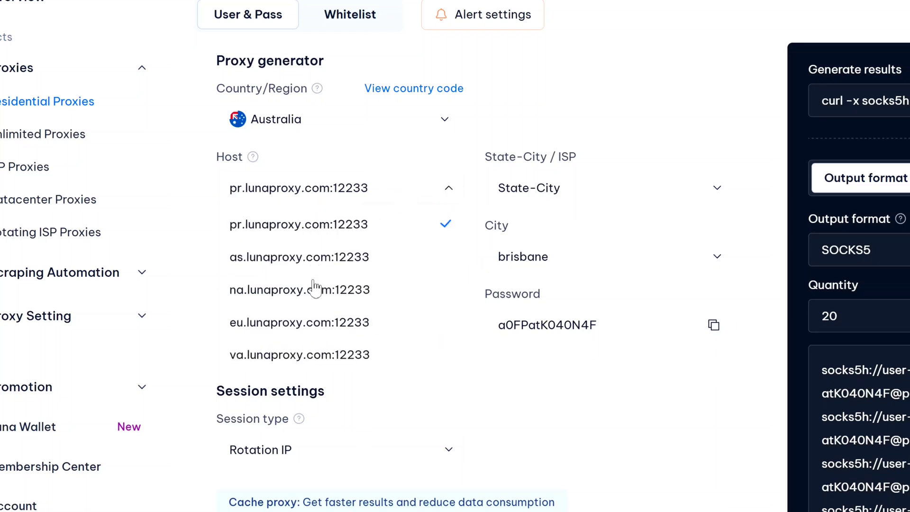
pyautogui.click(315, 289)
pyautogui.tripleClick(360, 189)
pyautogui.rightClick(386, 188)
pyautogui.click(417, 200)
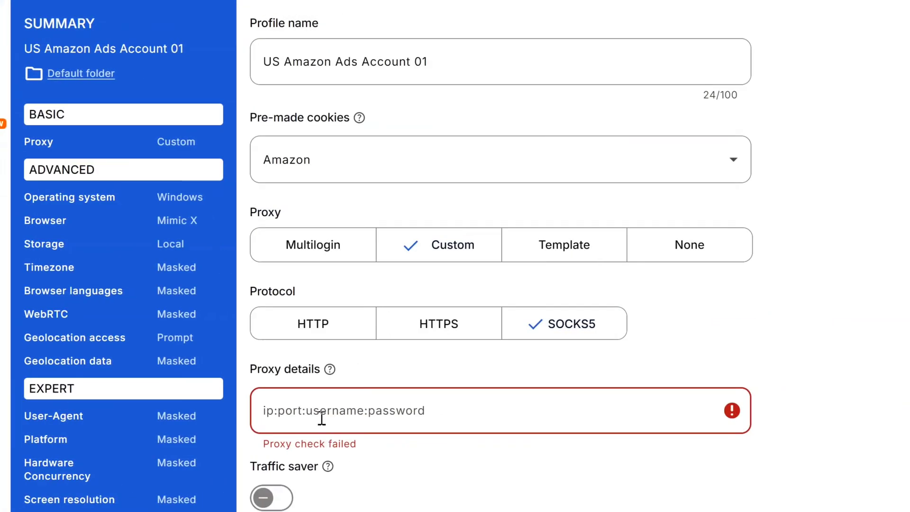
# - Enter na.lunaproxy.com:12233 plus the Brisbane proxy username in Proxy details, then copy the password
pyautogui.rightClick(314, 341)
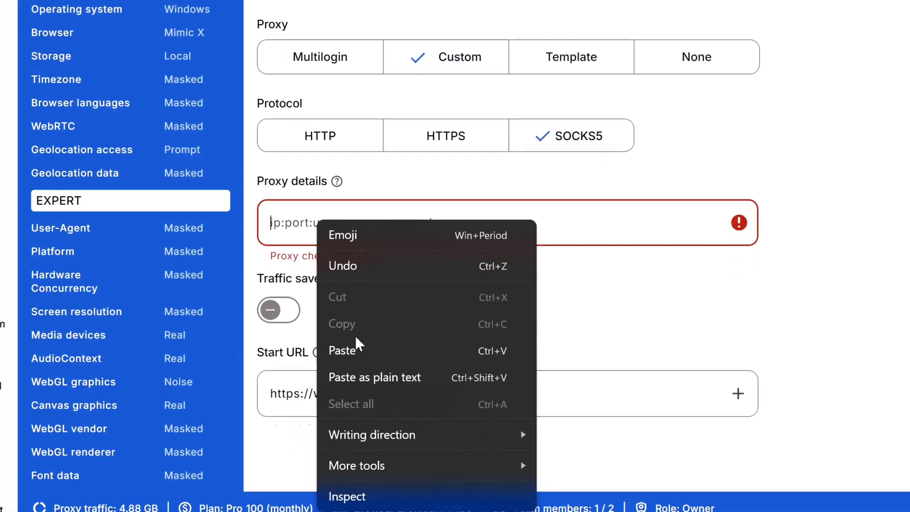
pyautogui.click(338, 470)
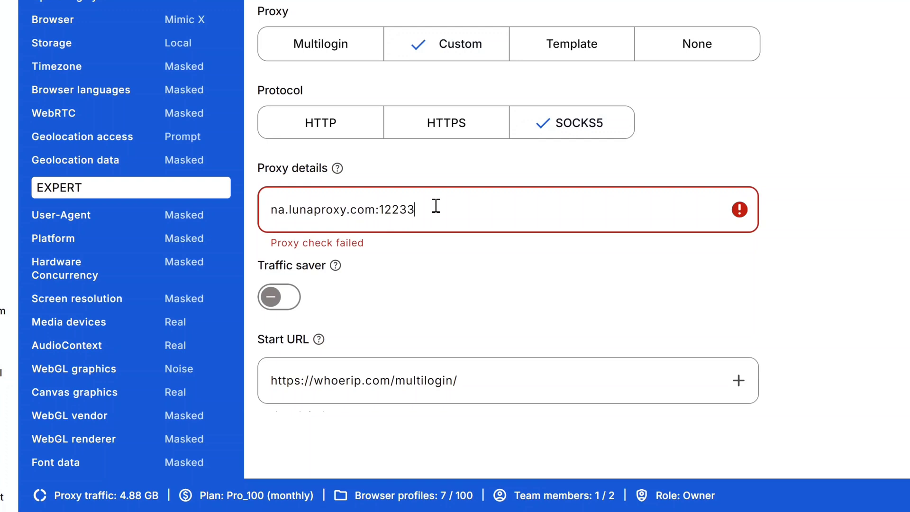
pyautogui.write(':')
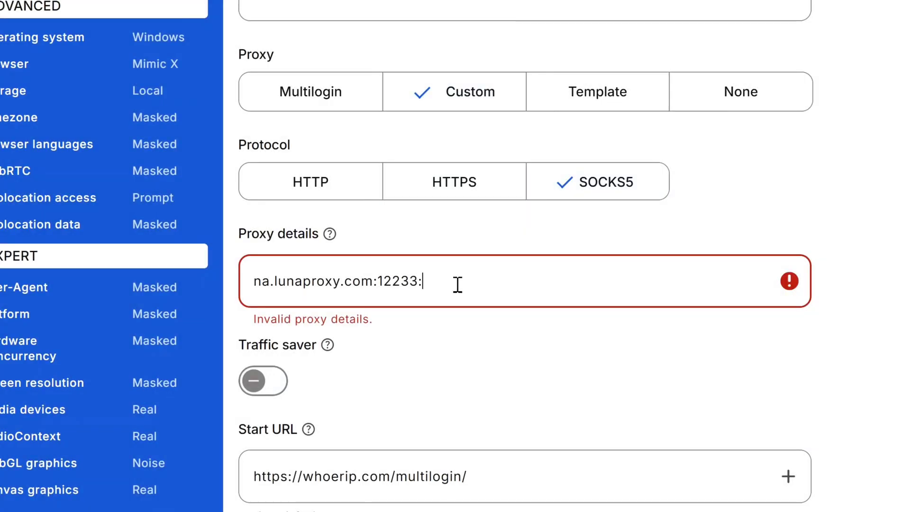
pyautogui.hotkey('ctrl', 'v')
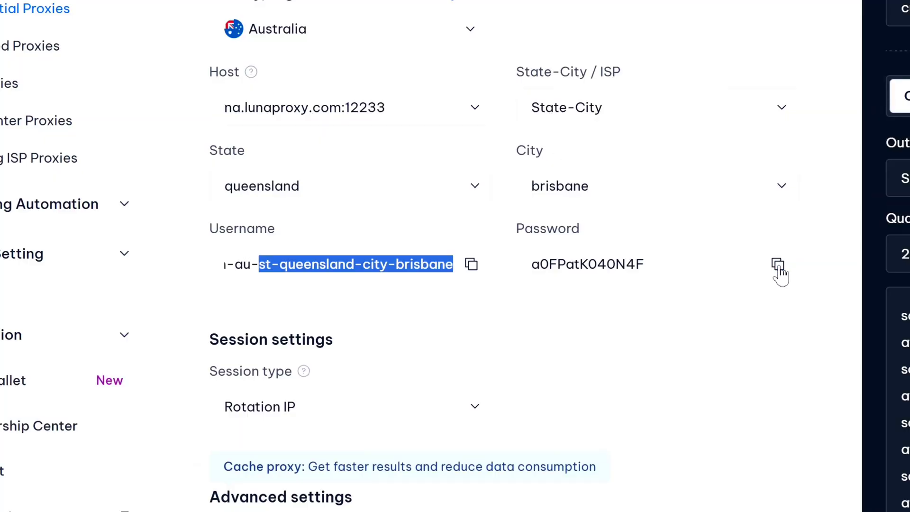
pyautogui.click(778, 264)
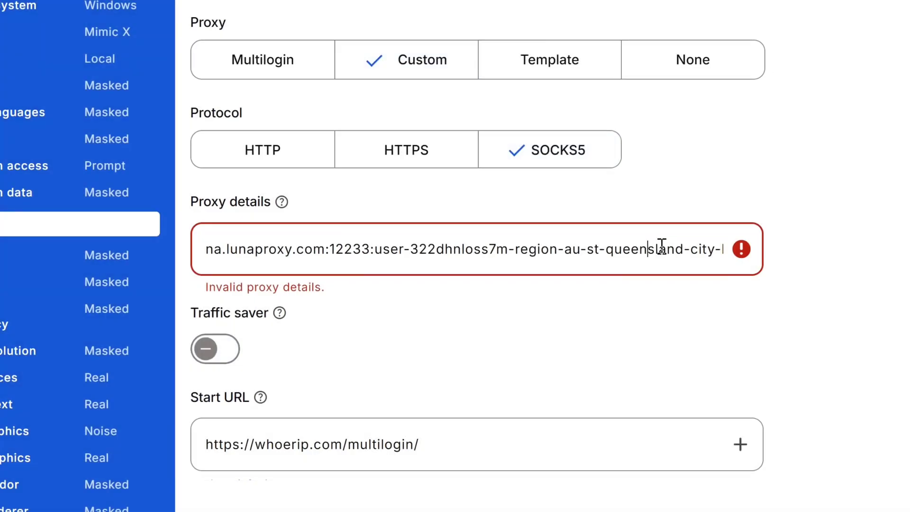
# - Append ':' and the password, then confirm the check shows IP 124.176.0.52 in Australia/Brisbane
pyautogui.press('End')
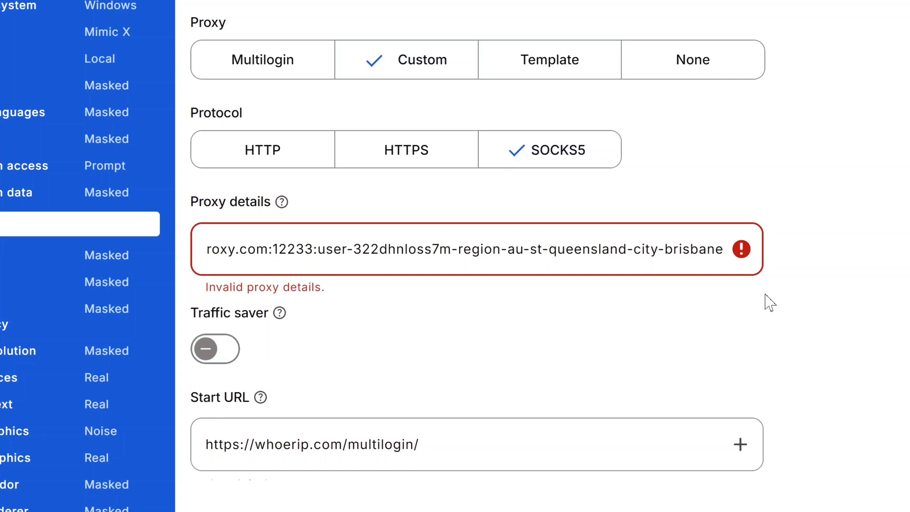
pyautogui.write(':')
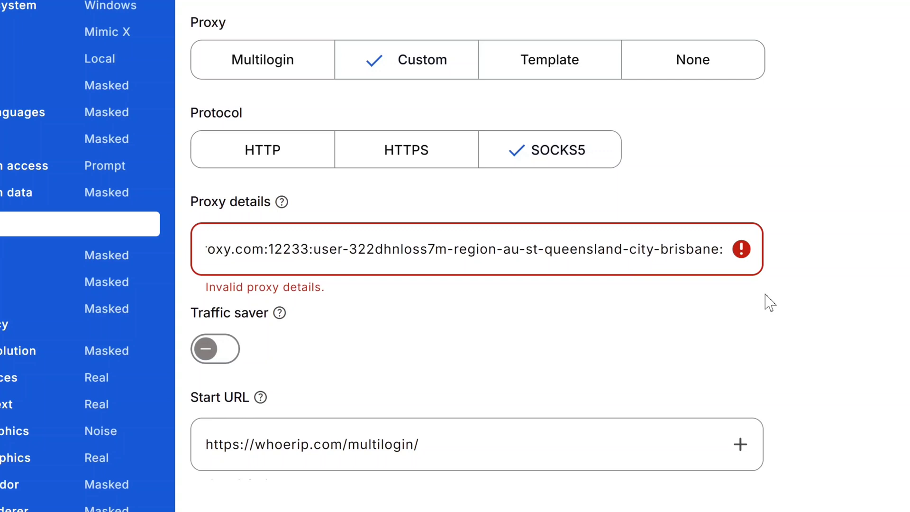
pyautogui.hotkey('ctrl', 'v')
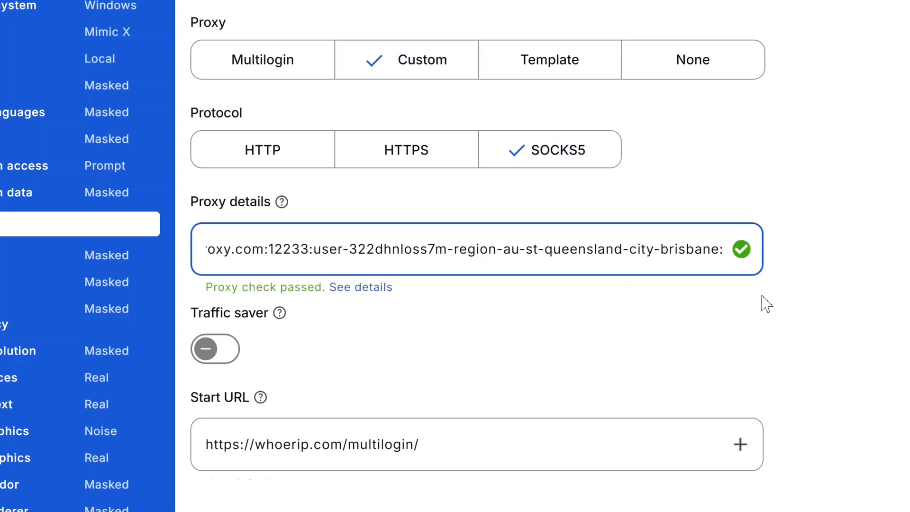
pyautogui.click(356, 287)
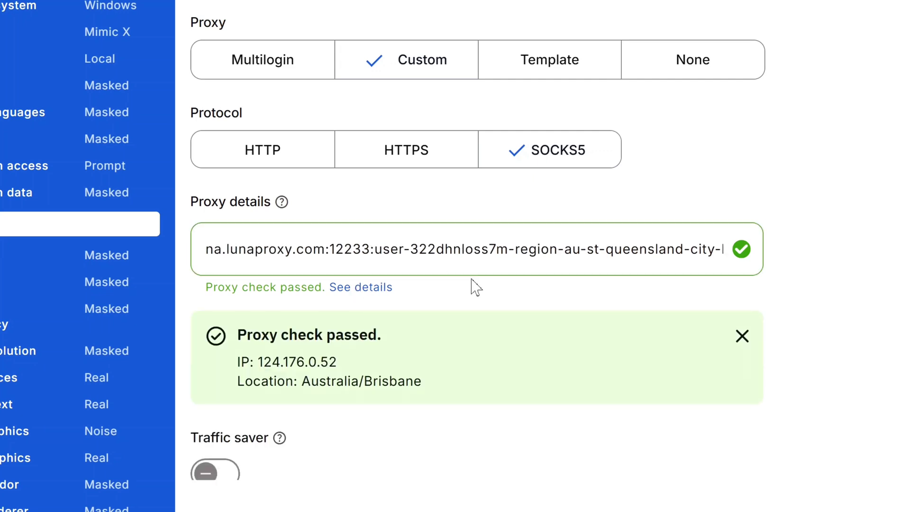
pyautogui.scroll(-3, 473, 280)
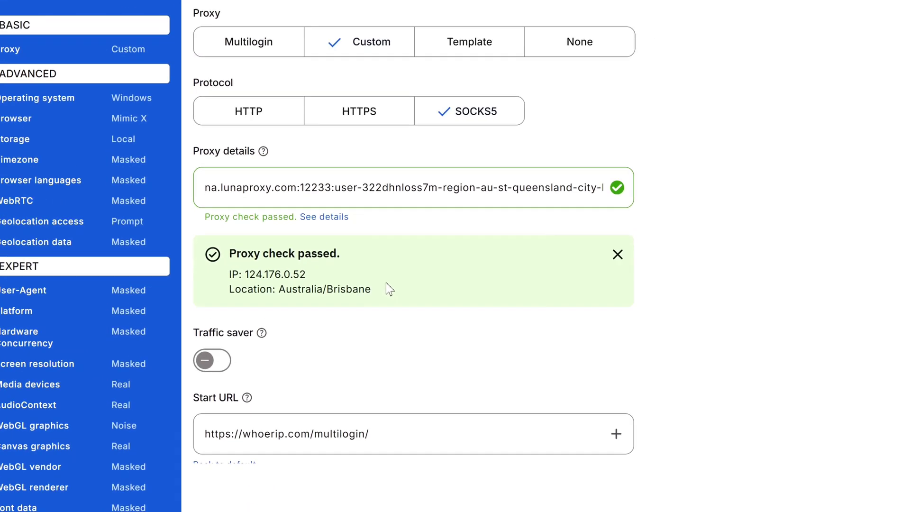
# - Create the 'US Amazon Ads Account 01' profile in the Default folder with local storage
pyautogui.scroll(-6, 383, 332)
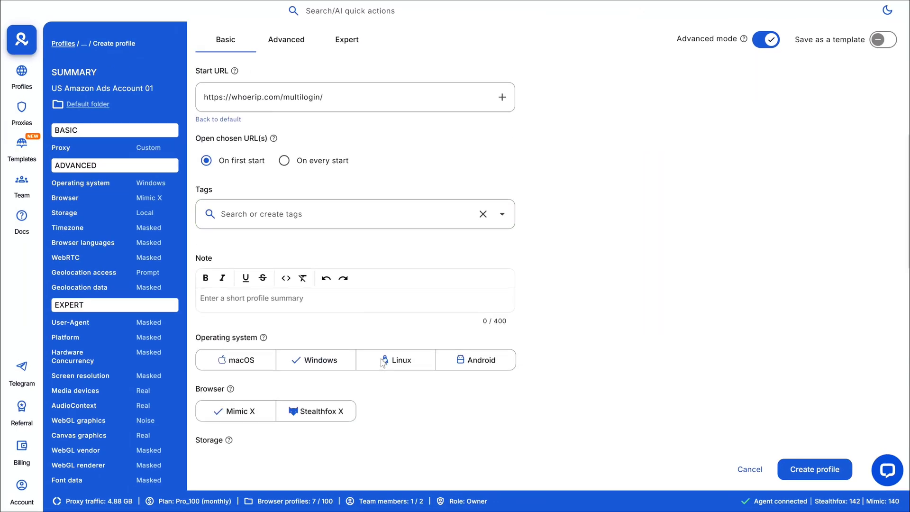
pyautogui.scroll(-10, 416, 303)
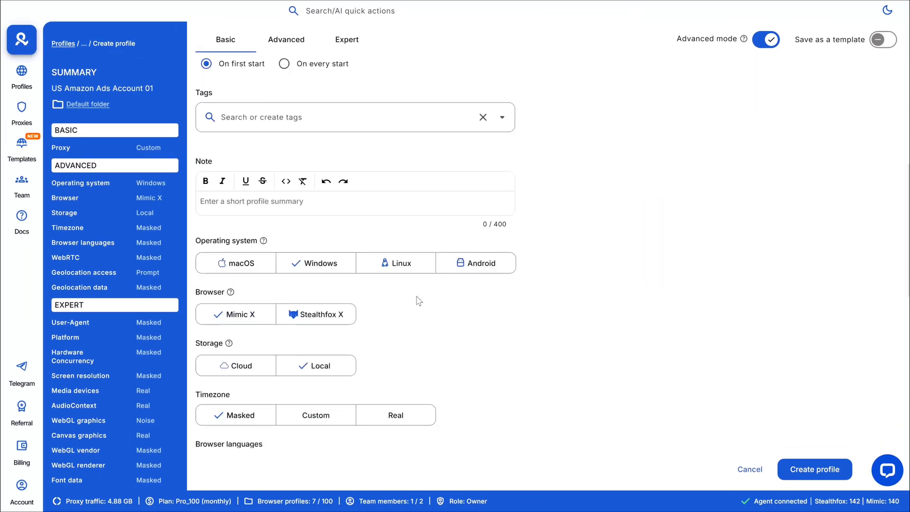
pyautogui.scroll(-2, 427, 323)
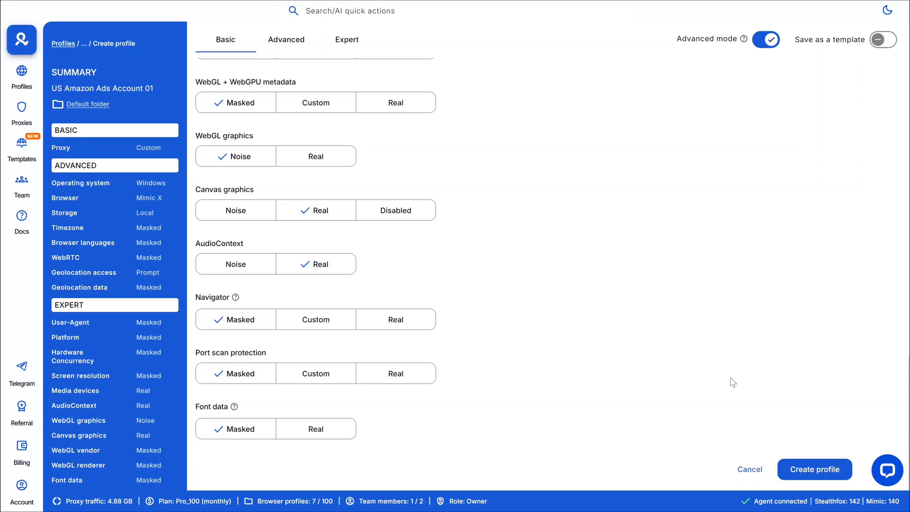
pyautogui.click(815, 469)
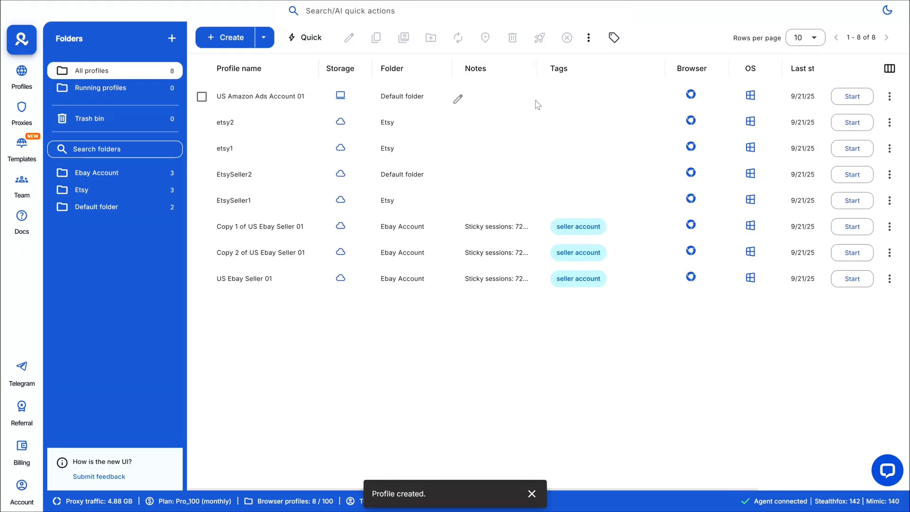
# - Start US Amazon Ads Account 01 and check whoerip reports a Brisbane, Queensland, Australia IP
pyautogui.click(854, 105)
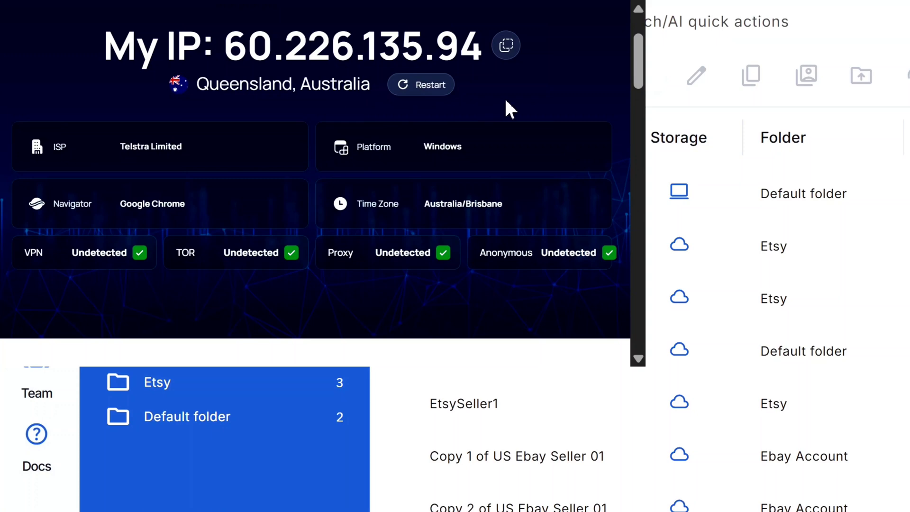
pyautogui.scroll(-8, 514, 119)
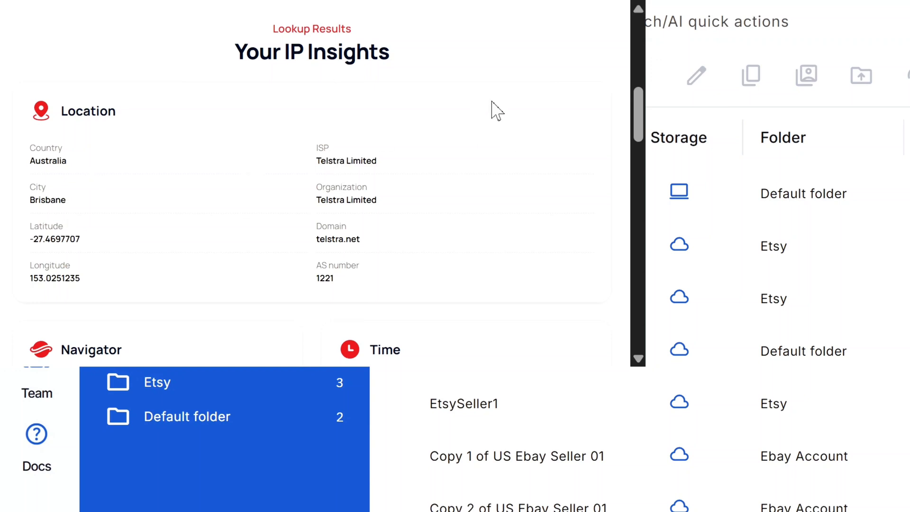
pyautogui.scroll(-6, 488, 123)
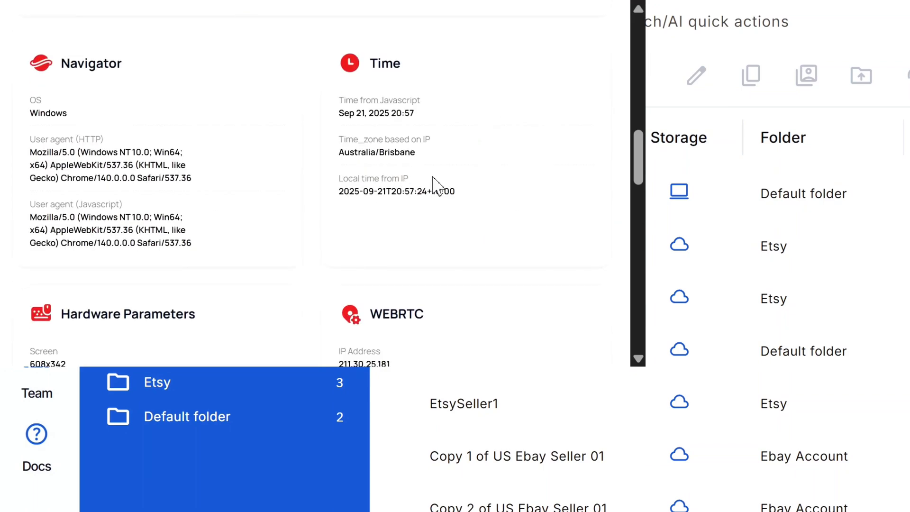
pyautogui.scroll(6, 435, 185)
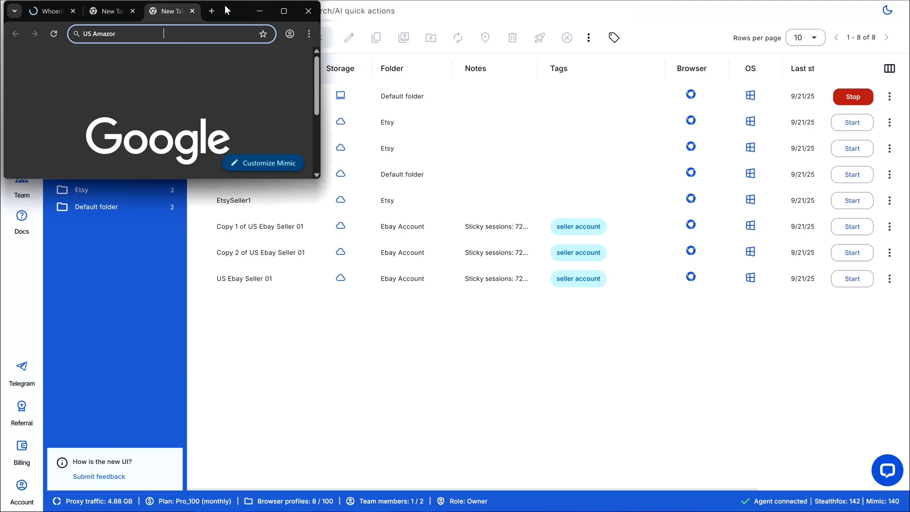
# - Center the profile's browser, search Google for 'amazon ads' and open the Amazon Ads result
pyautogui.moveTo(225, 6); pyautogui.dragTo(472, 140)
pyautogui.write('amazon ad')
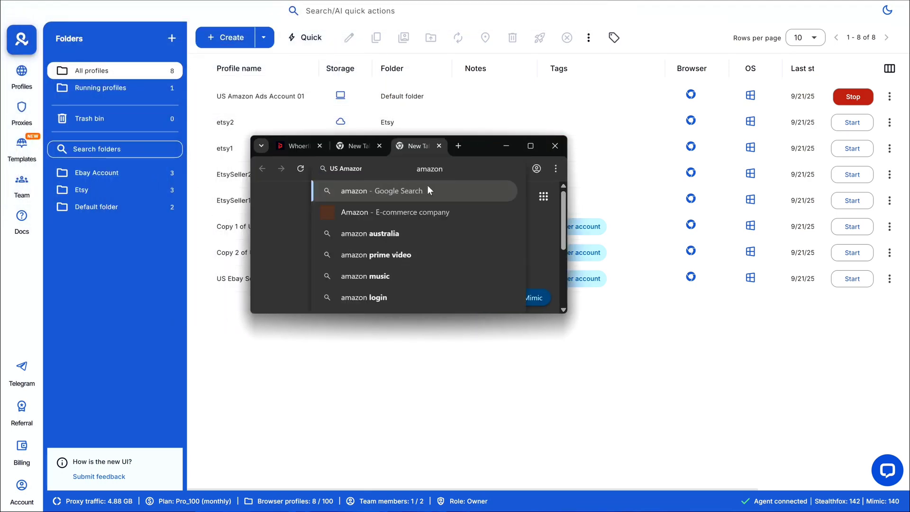
pyautogui.write('s')
pyautogui.click(381, 218)
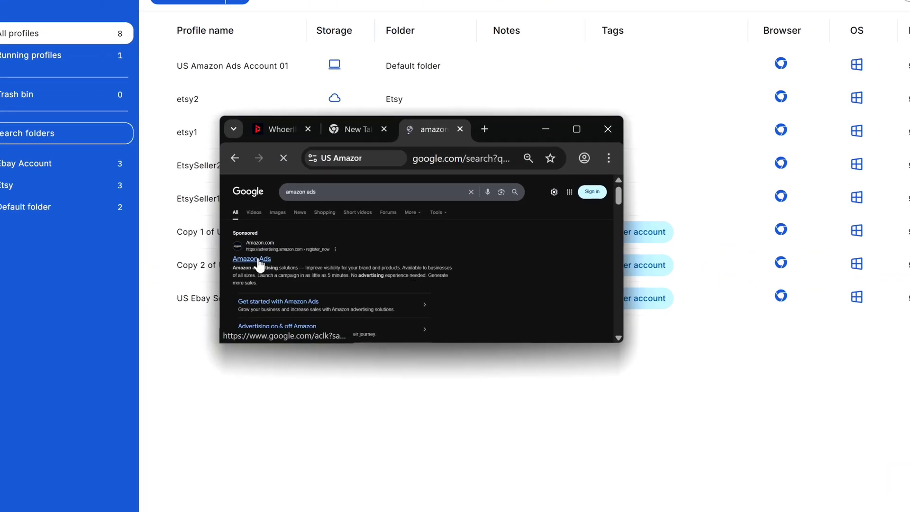
pyautogui.click(298, 252)
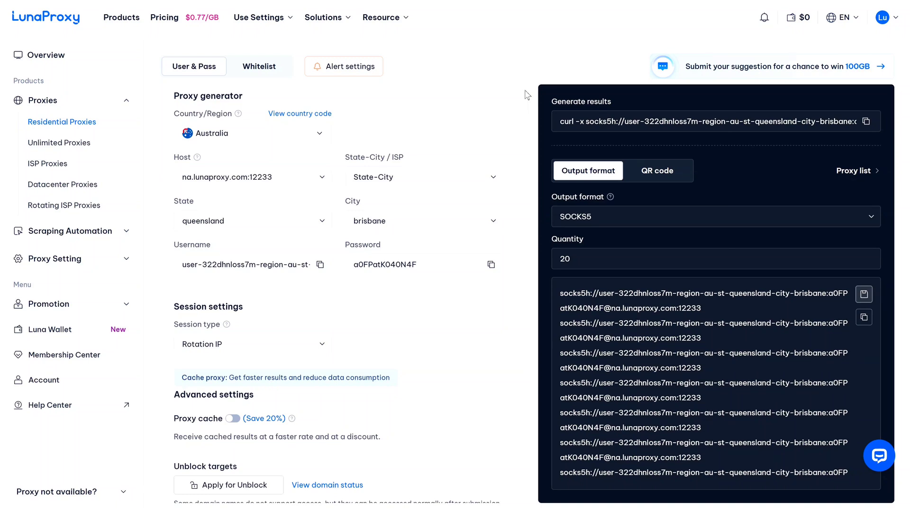
# - Reload LunaProxy's Residential Proxies settings page from the sidebar
pyautogui.click(92, 124)
pyautogui.click(66, 65)
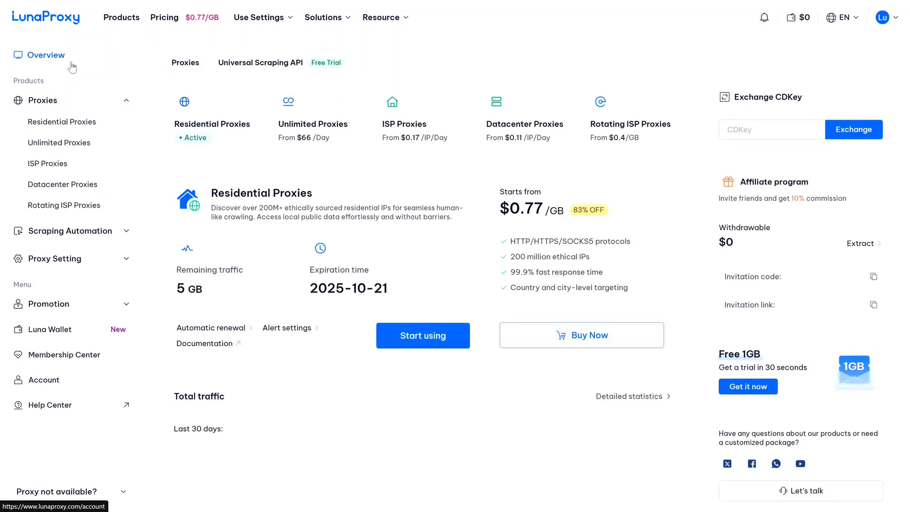